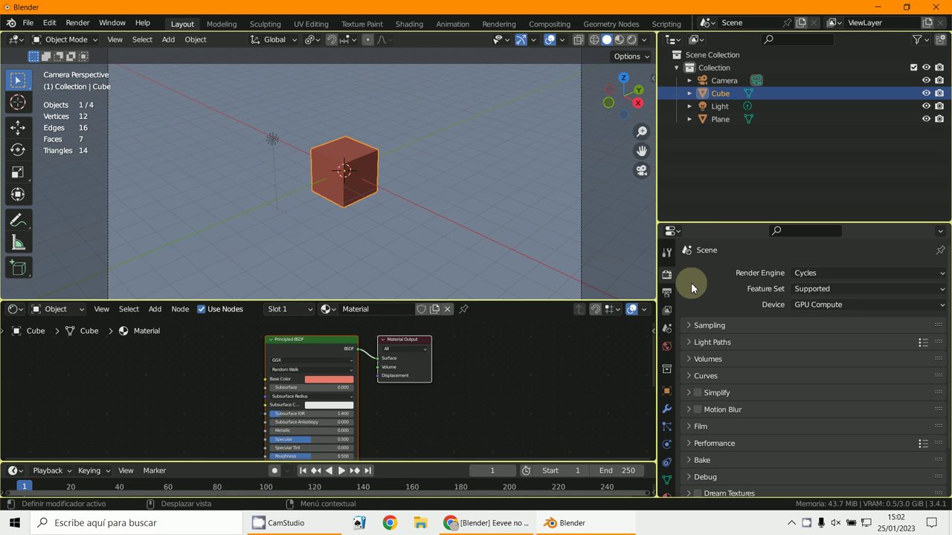
Darken the world background colour to black (value 0) and show the viewport in rendered shading.
{"action": "left_click", "coordinate": [666, 346]}
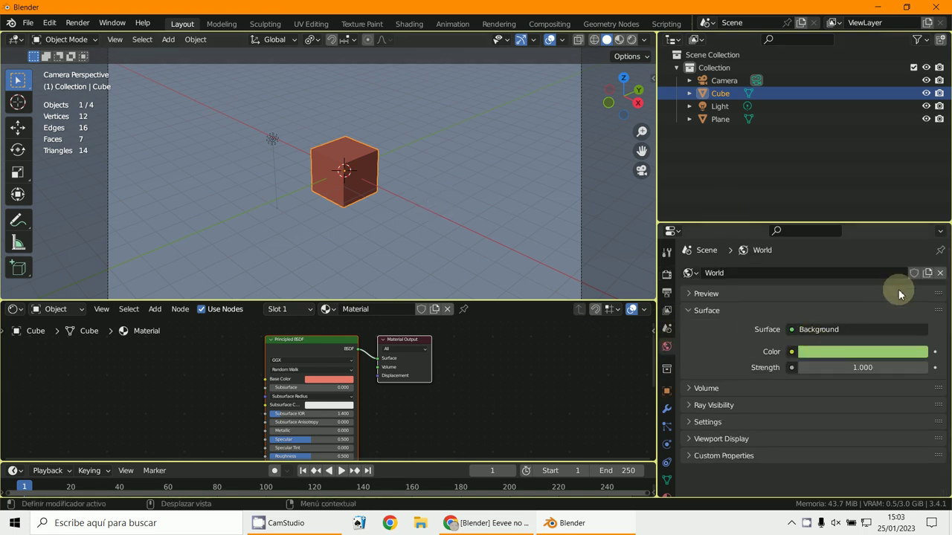
{"action": "left_click", "coordinate": [886, 349]}
{"action": "left_click_drag", "start_coordinate": [915, 200], "coordinate": [919, 274]}
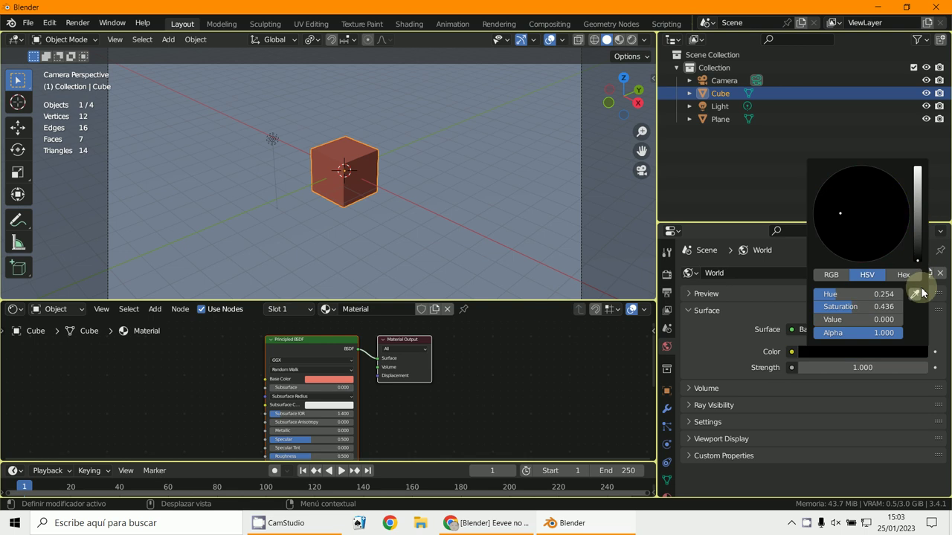
{"action": "left_click", "coordinate": [631, 40]}
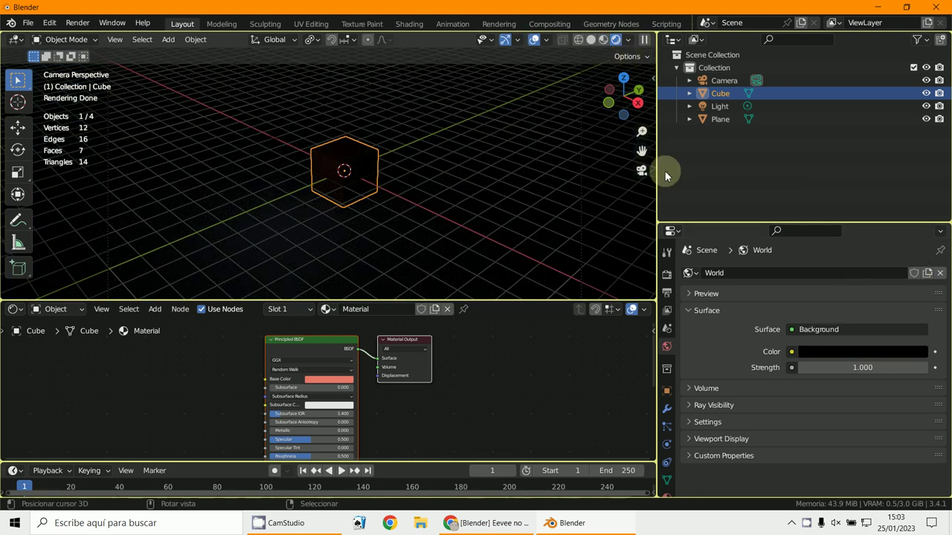
Select the point light and raise its power to 100 W and on to 200 W.
{"action": "left_click", "coordinate": [723, 106]}
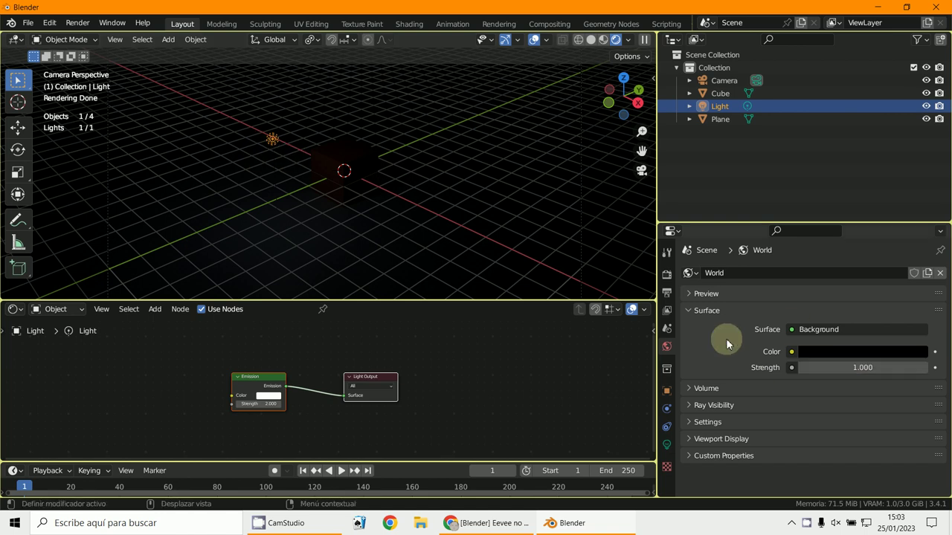
{"action": "left_click", "coordinate": [667, 443]}
{"action": "left_click", "coordinate": [851, 359]}
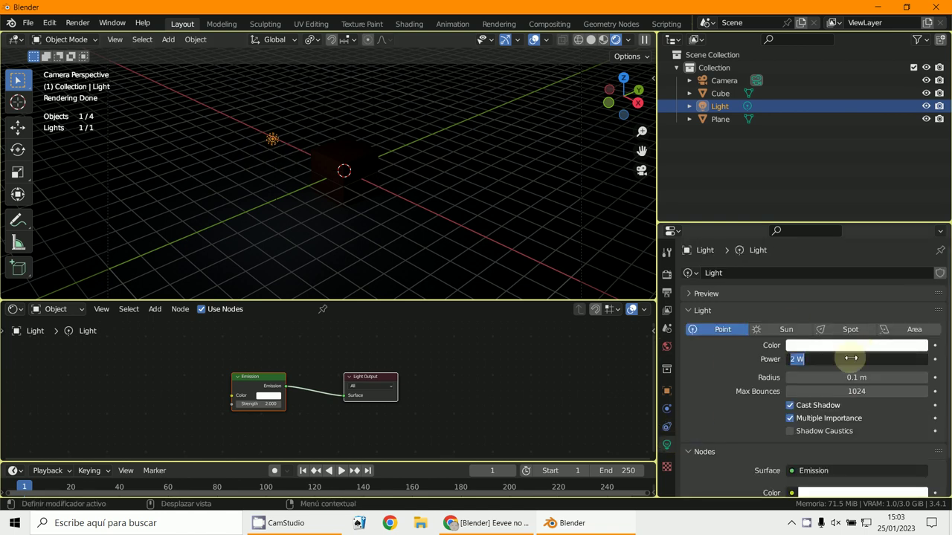
{"action": "type", "text": "100"}
{"action": "key", "text": "Return"}
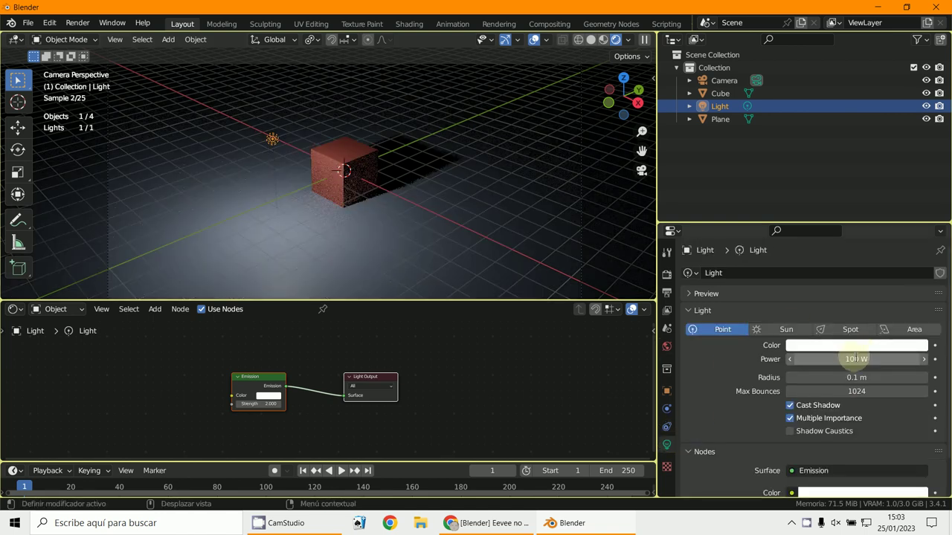
{"action": "left_click", "coordinate": [861, 358]}
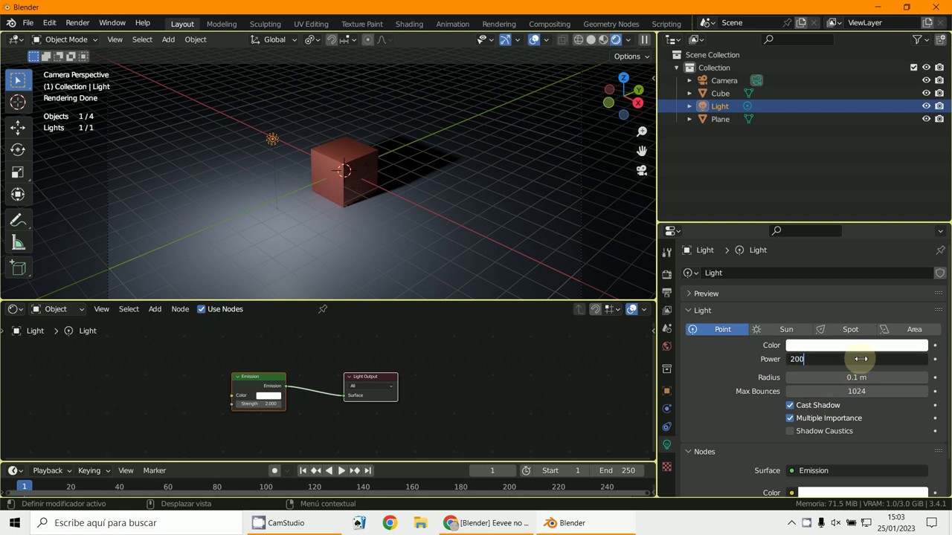
{"action": "key", "text": "Return"}
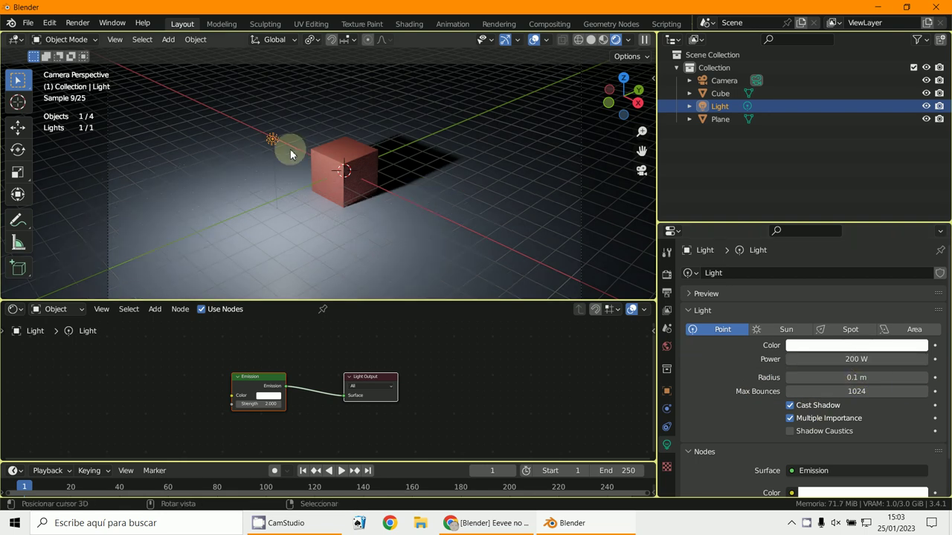
Move the light farther from the cube and collapse the Nodes section of its properties.
{"action": "key", "text": "g"}
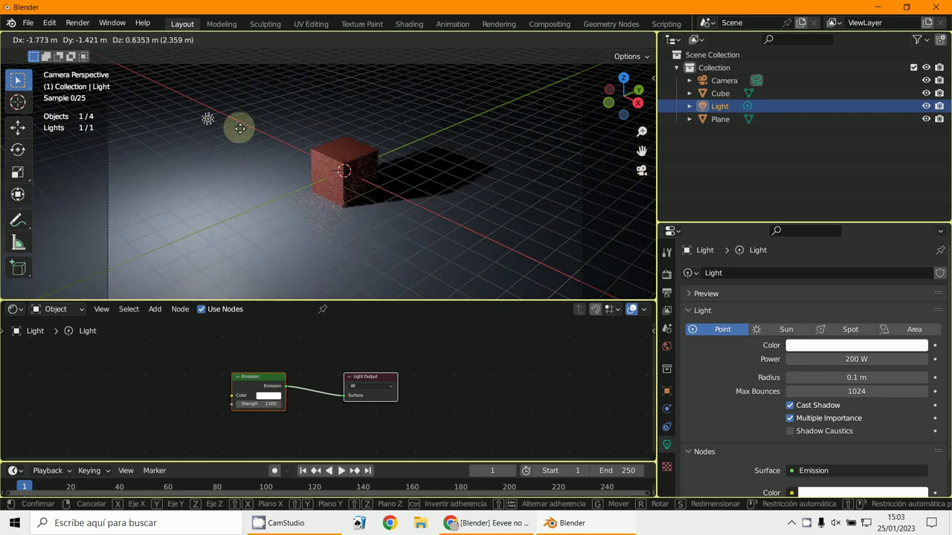
{"action": "left_click", "coordinate": [232, 121]}
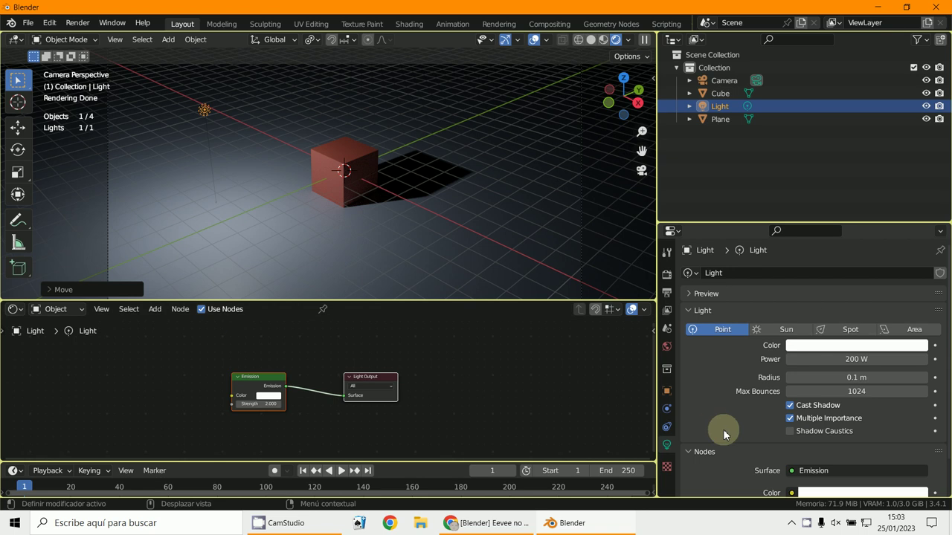
{"action": "scroll", "coordinate": [725, 439], "scroll_direction": "down", "scroll_amount": 2}
{"action": "left_click", "coordinate": [696, 411]}
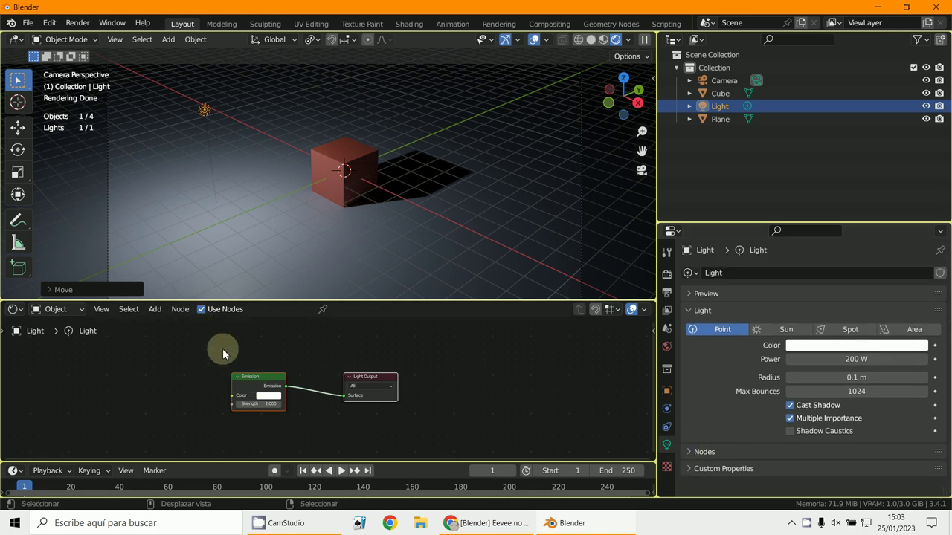
Set the strength of the light's Emission node to 5.
{"action": "scroll", "coordinate": [270, 355], "scroll_direction": "up", "scroll_amount": 2}
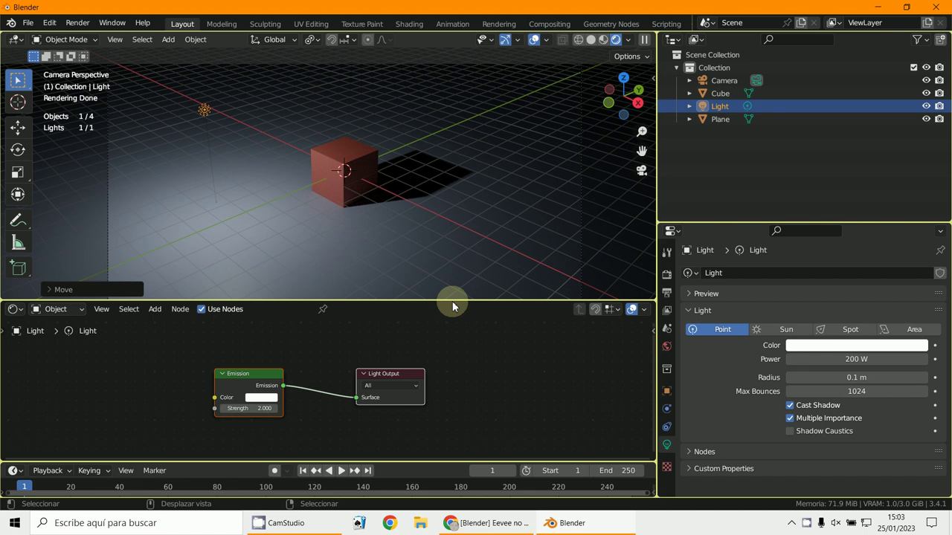
{"action": "mouse_move", "coordinate": [452, 301]}
{"action": "left_mouse_down"}
{"action": "mouse_move", "coordinate": [463, 268]}
{"action": "mouse_move", "coordinate": [467, 303]}
{"action": "left_mouse_up"}
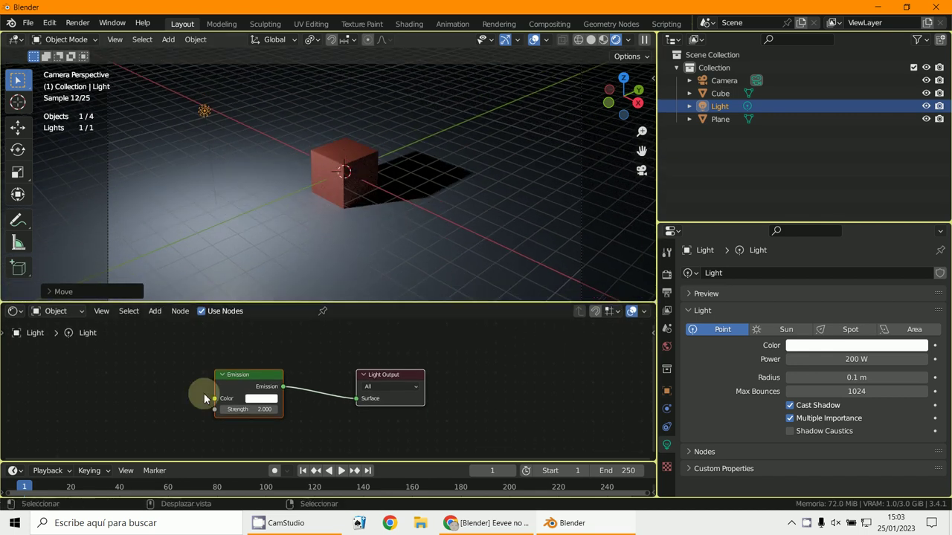
{"action": "double_click", "coordinate": [253, 409]}
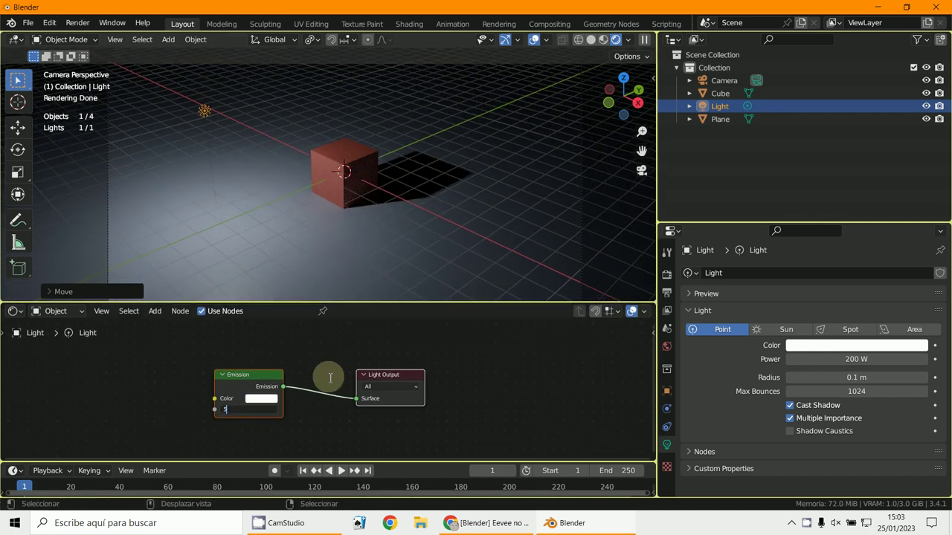
{"action": "key", "text": "Return"}
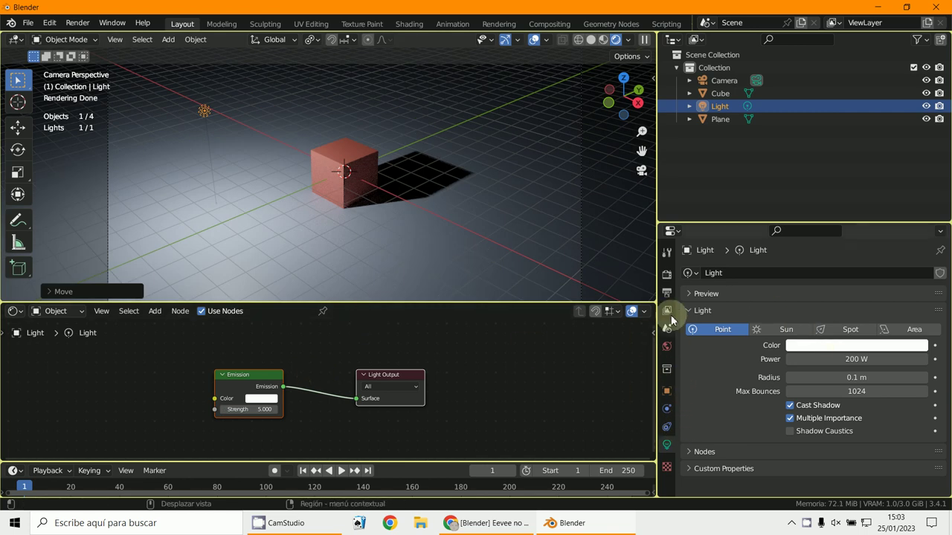
Switch the scene's render engine from Cycles to Eevee.
{"action": "left_click", "coordinate": [666, 274]}
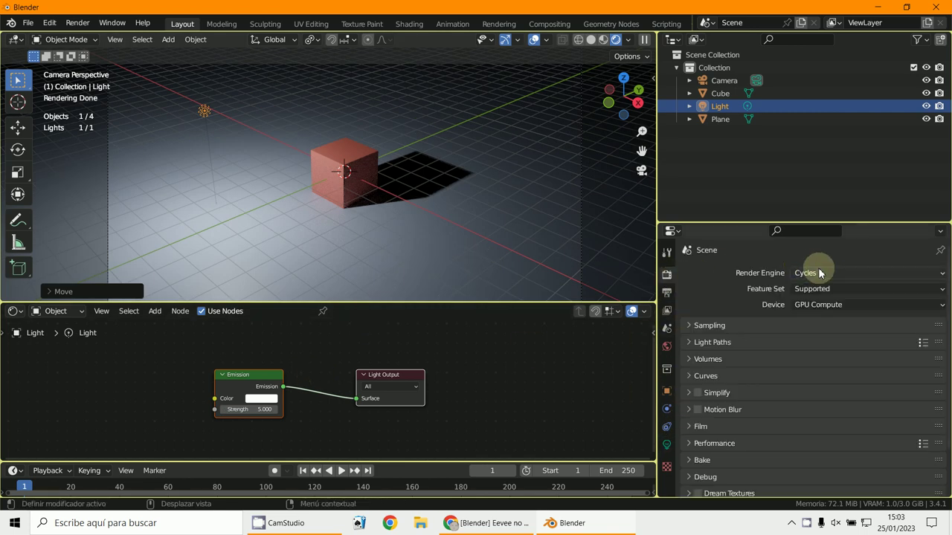
{"action": "left_click", "coordinate": [818, 273]}
{"action": "left_click", "coordinate": [820, 288]}
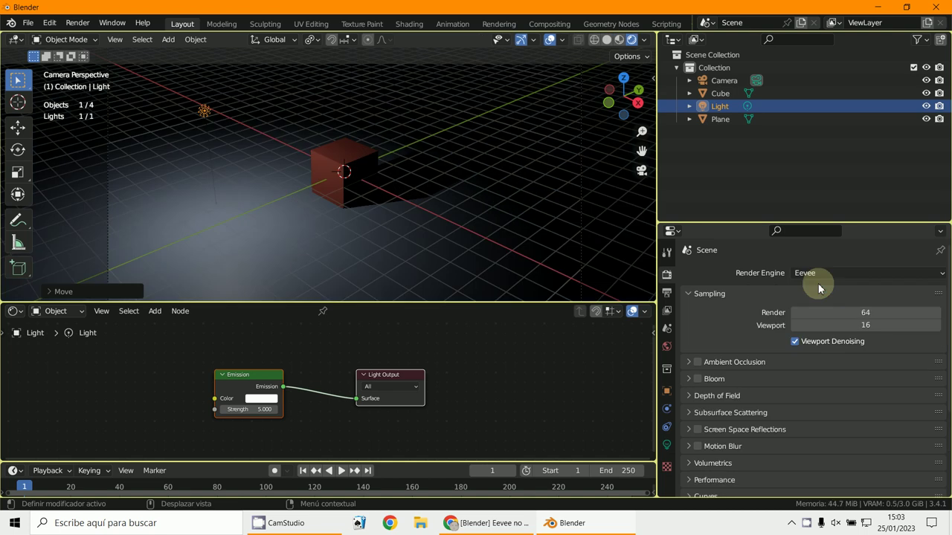
Raise the light's Emission node strength to 6.1 and reposition the node.
{"action": "scroll", "coordinate": [221, 400], "scroll_direction": "up", "scroll_amount": 2}
{"action": "scroll", "coordinate": [238, 394], "scroll_direction": "up", "scroll_amount": 2}
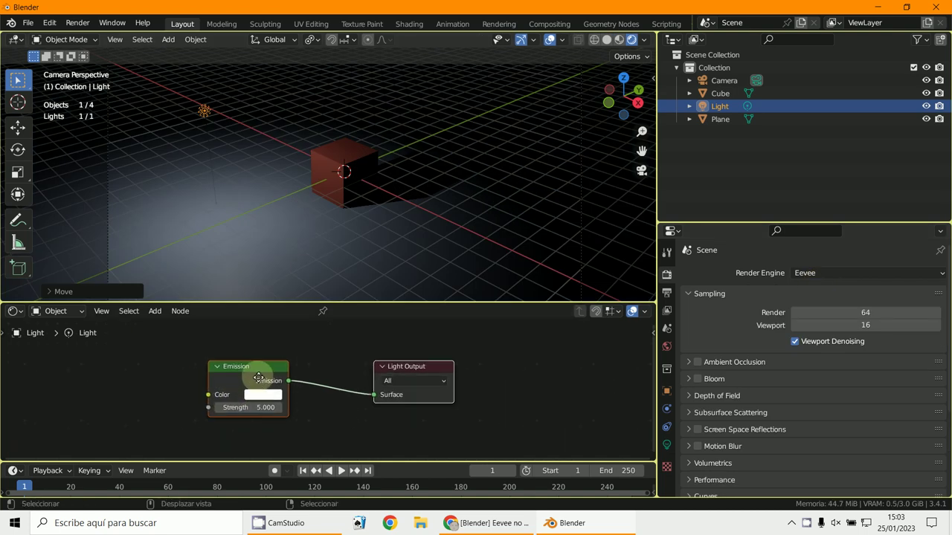
{"action": "mouse_move", "coordinate": [257, 372]}
{"action": "left_mouse_down"}
{"action": "mouse_move", "coordinate": [272, 382]}
{"action": "mouse_move", "coordinate": [252, 381]}
{"action": "left_mouse_up"}
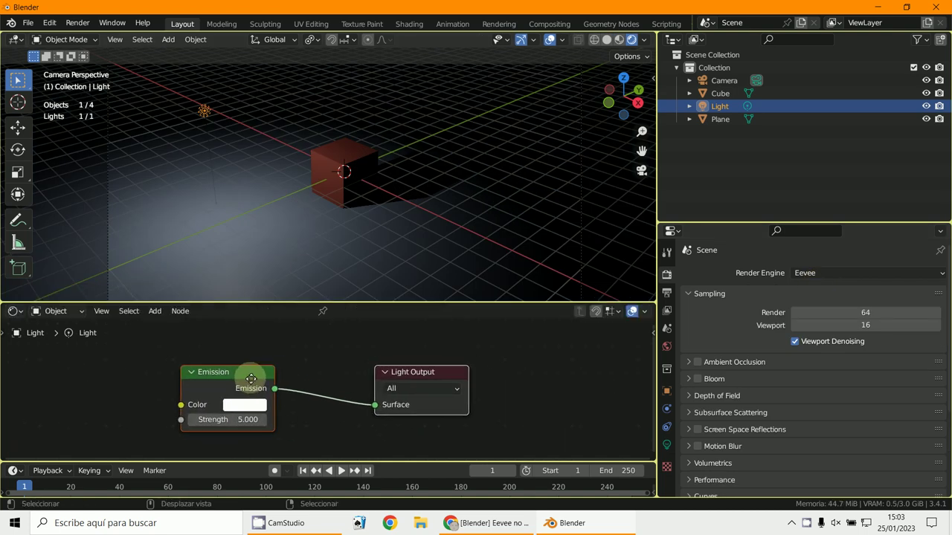
{"action": "left_click_drag", "start_coordinate": [214, 420], "coordinate": [248, 421]}
{"action": "left_click_drag", "start_coordinate": [276, 382], "coordinate": [263, 365]}
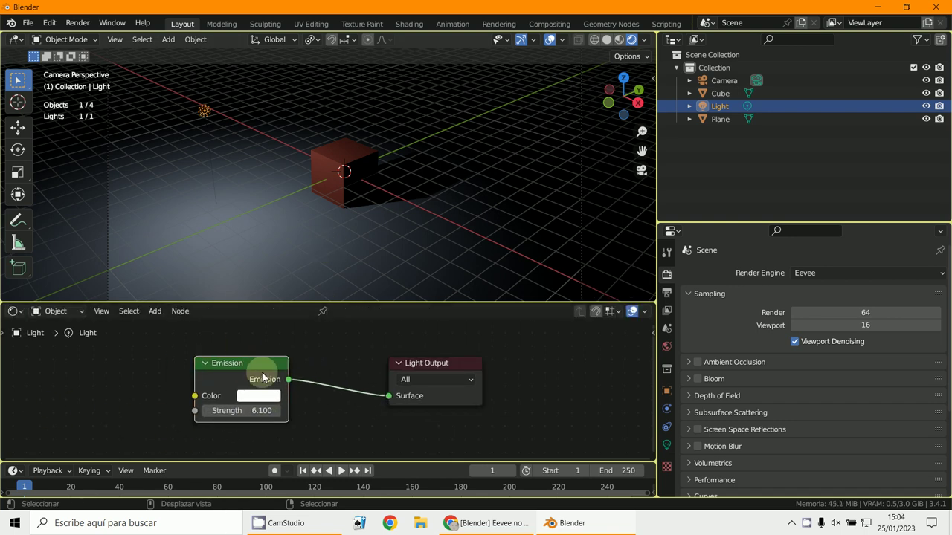
Reselect the Shader Editor, raise the Emission strength to 44.4 and move the node closer to the Light Output node.
{"action": "left_click", "coordinate": [15, 311]}
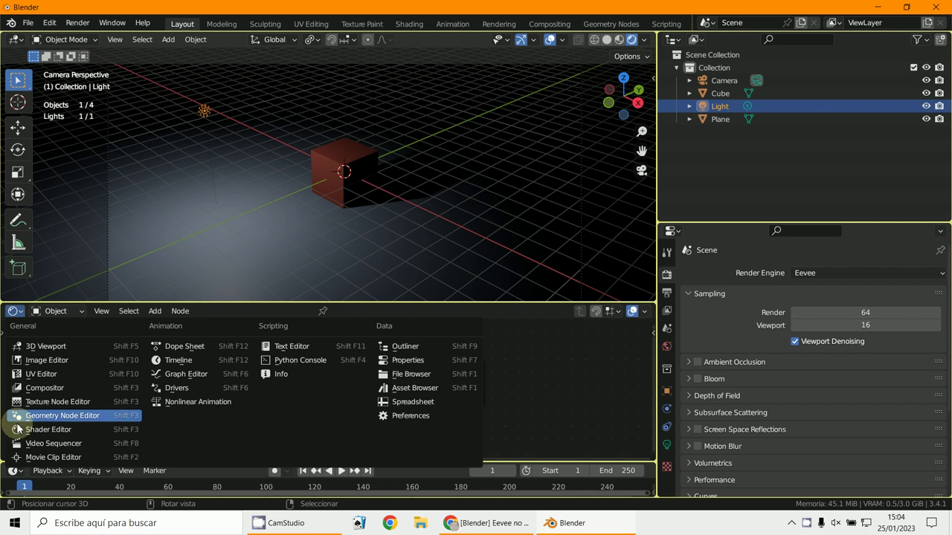
{"action": "left_click", "coordinate": [60, 430]}
{"action": "left_click_drag", "start_coordinate": [225, 410], "coordinate": [371, 441]}
{"action": "left_click_drag", "start_coordinate": [223, 389], "coordinate": [322, 370]}
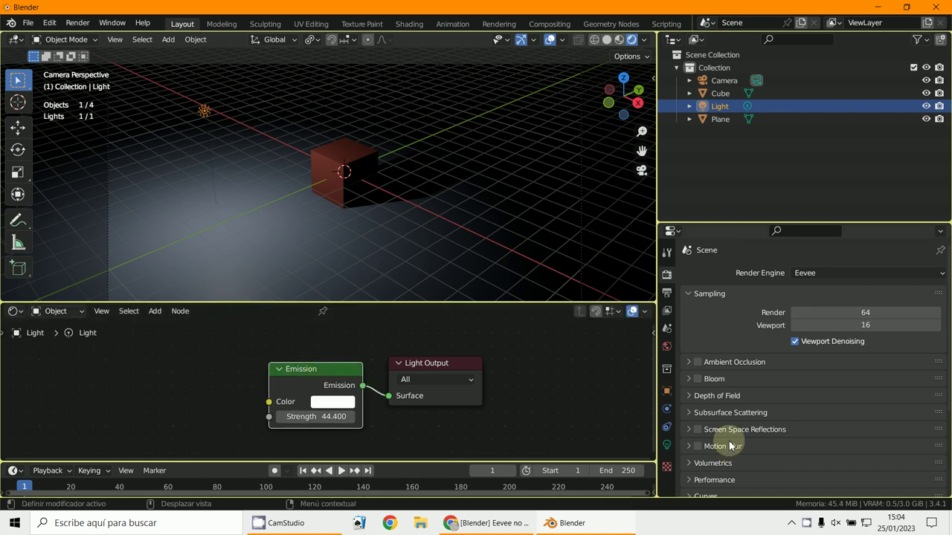
Check the light's properties under Eevee and set the render engine back to Cycles.
{"action": "left_click", "coordinate": [667, 445]}
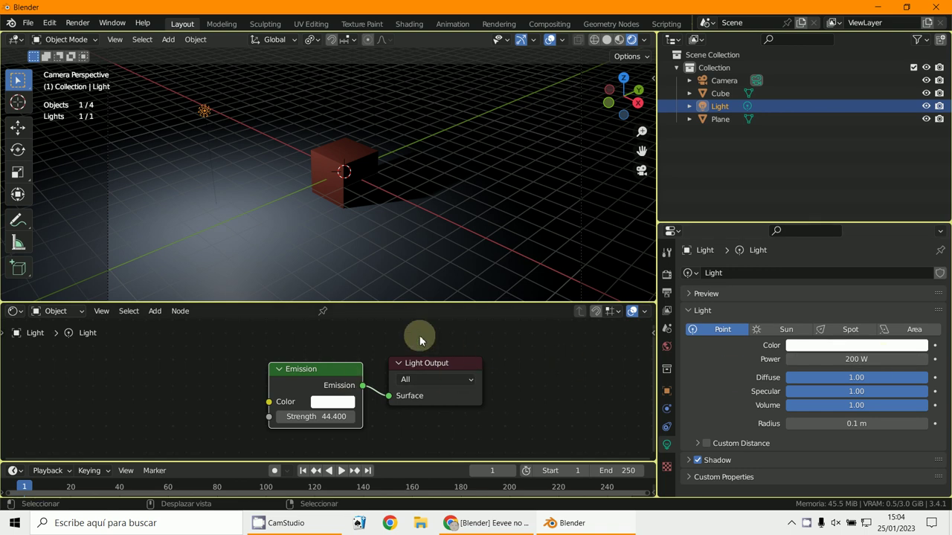
{"action": "left_click", "coordinate": [666, 274]}
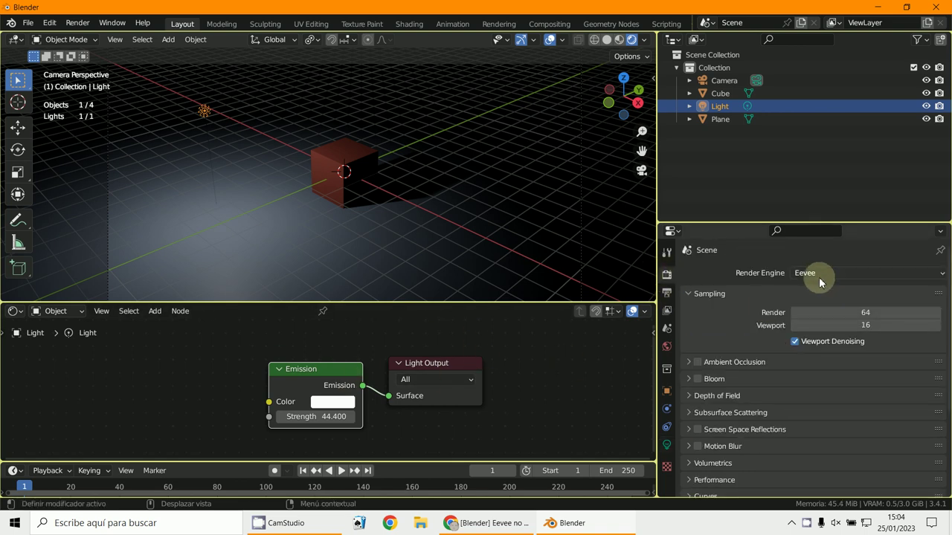
{"action": "left_click", "coordinate": [820, 277]}
{"action": "left_click", "coordinate": [816, 317]}
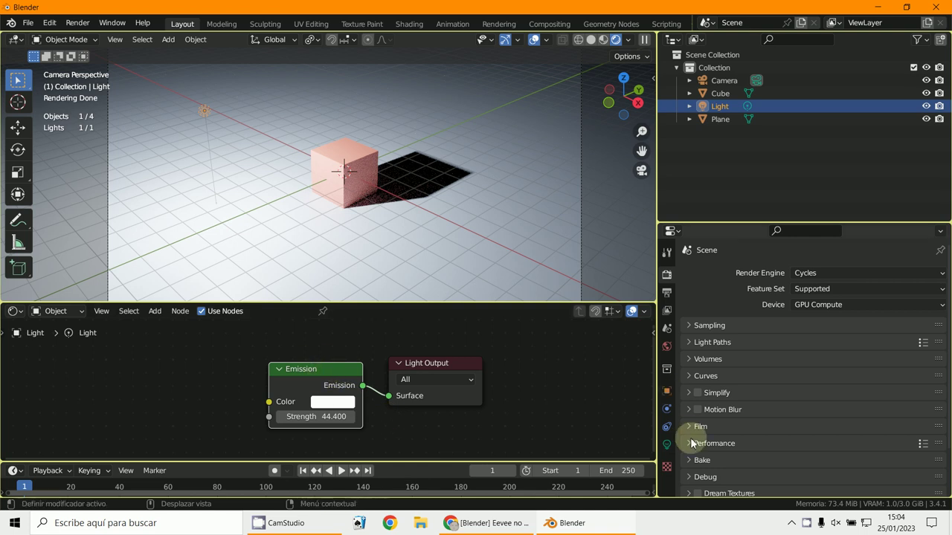
Expand the Nodes section of the light's properties to inspect its Emission settings.
{"action": "scroll", "coordinate": [681, 446], "scroll_direction": "down", "scroll_amount": 3}
{"action": "left_click", "coordinate": [667, 445]}
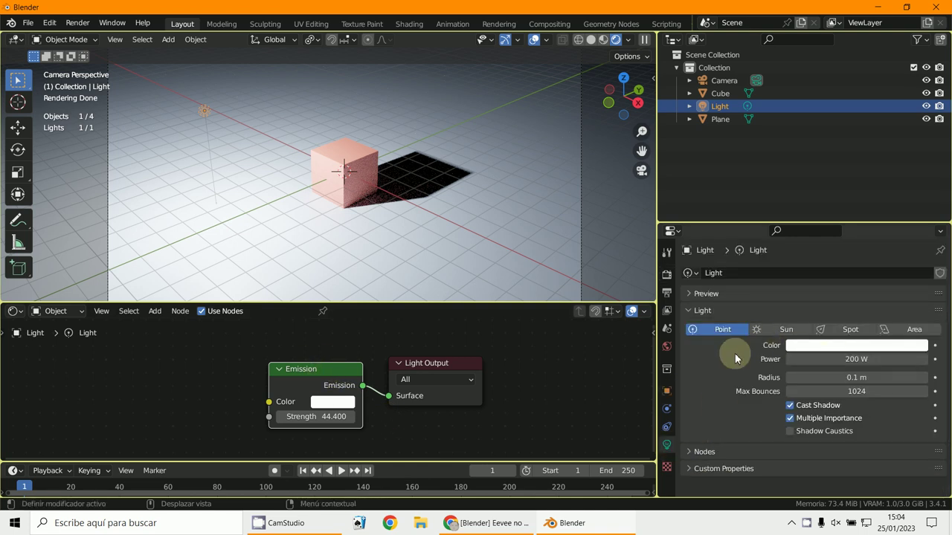
{"action": "left_click", "coordinate": [701, 453]}
{"action": "scroll", "coordinate": [712, 447], "scroll_direction": "down", "scroll_amount": 2}
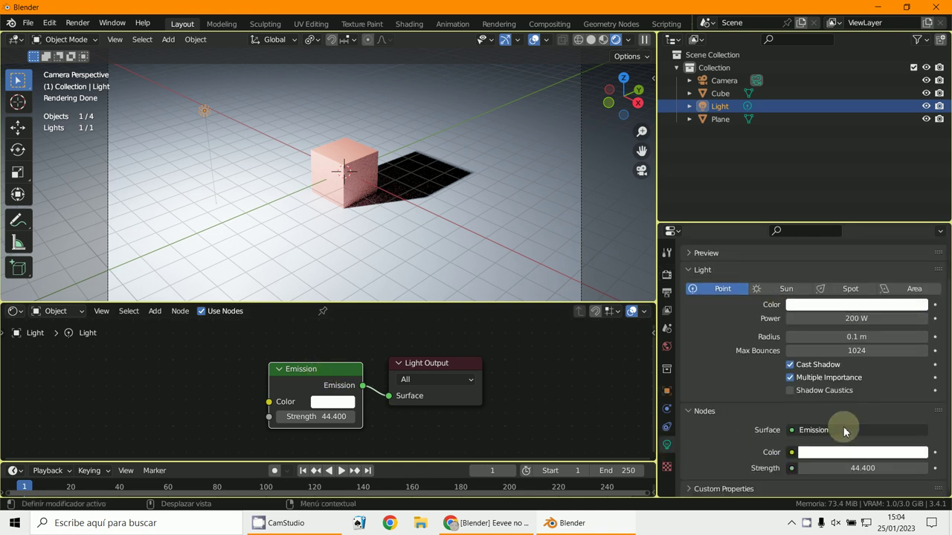
Turn off Use Nodes for the light and set its power to 500 W.
{"action": "left_click", "coordinate": [200, 311]}
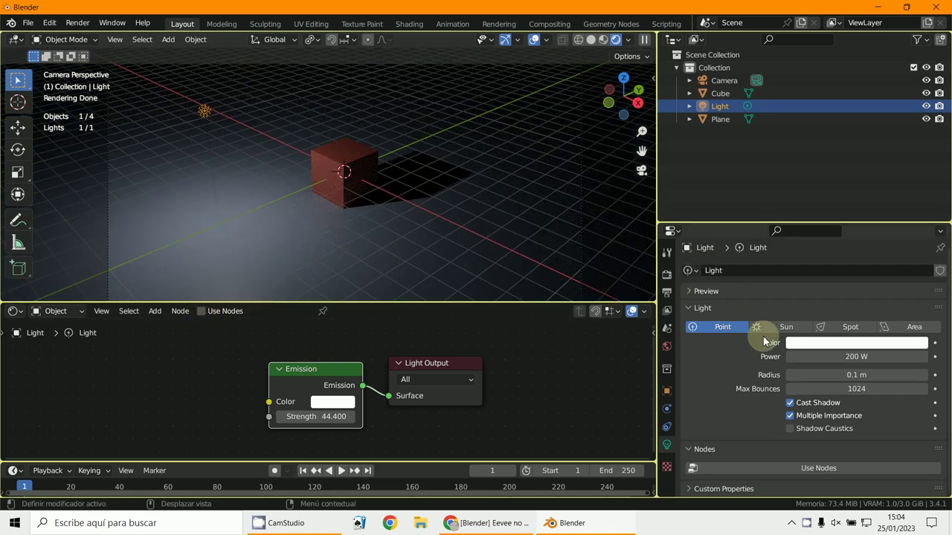
{"action": "left_click", "coordinate": [854, 358]}
{"action": "key", "text": "Return"}
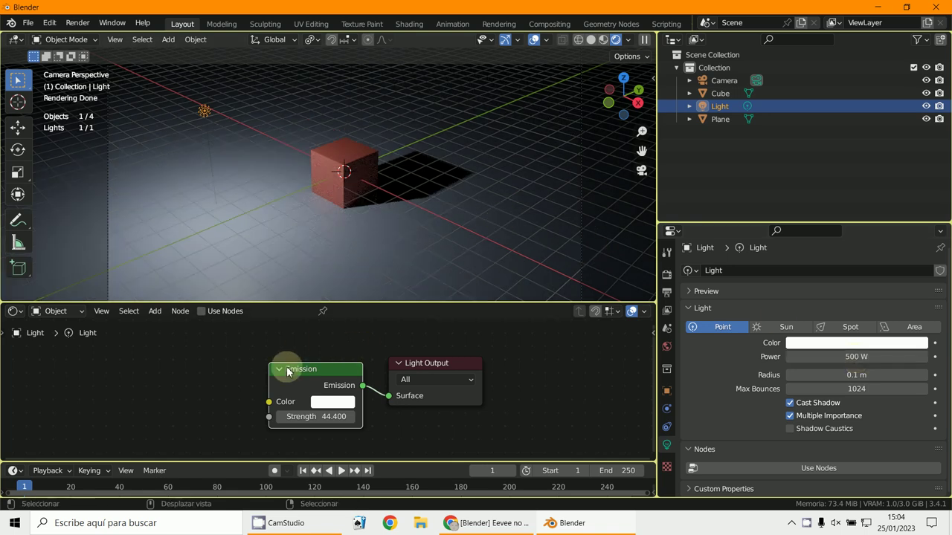
Change the render engine to Eevee with the light's nodes disabled.
{"action": "scroll", "coordinate": [322, 353], "scroll_direction": "down", "scroll_amount": 3}
{"action": "middle_click_drag", "start_coordinate": [323, 365], "coordinate": [417, 398]}
{"action": "scroll", "coordinate": [357, 395], "scroll_direction": "down", "scroll_amount": 2}
{"action": "scroll", "coordinate": [334, 397], "scroll_direction": "down", "scroll_amount": 2}
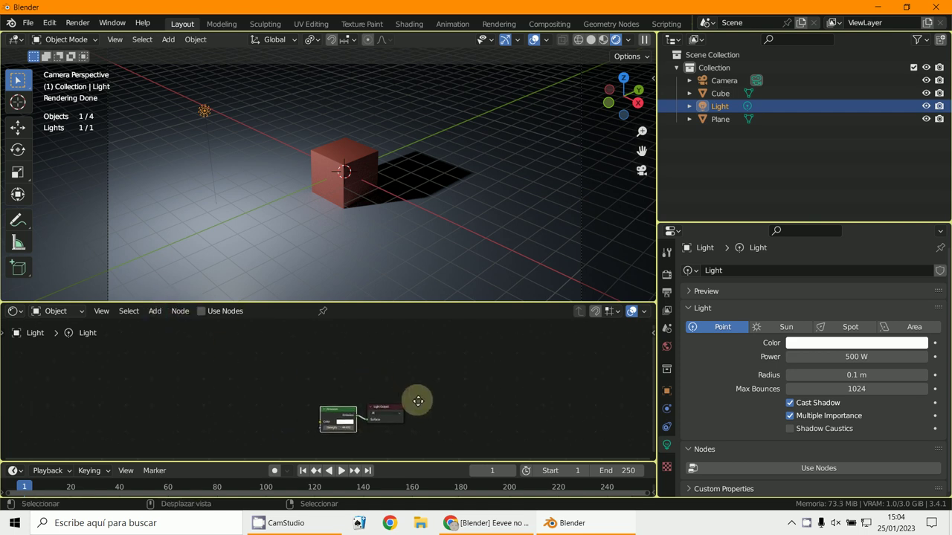
{"action": "left_click", "coordinate": [667, 275]}
{"action": "left_click", "coordinate": [814, 270]}
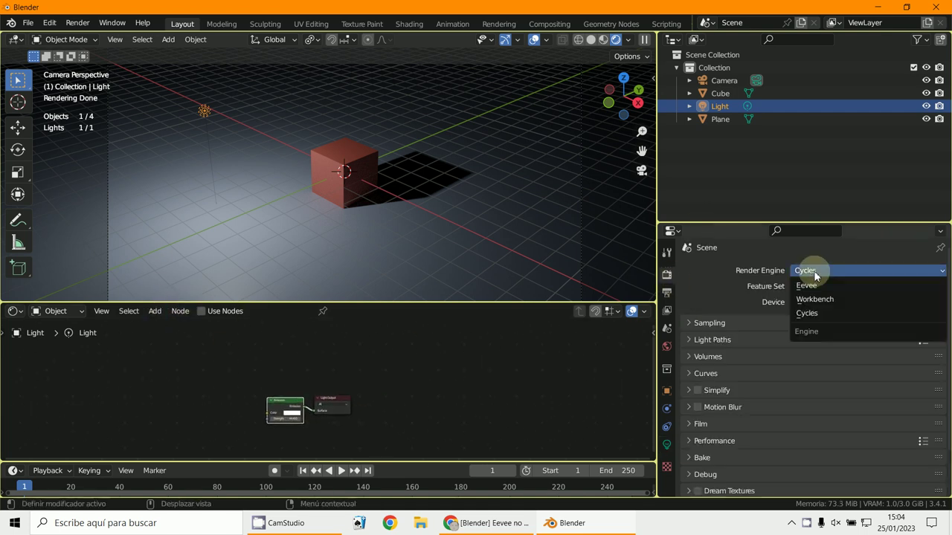
{"action": "left_click", "coordinate": [814, 287]}
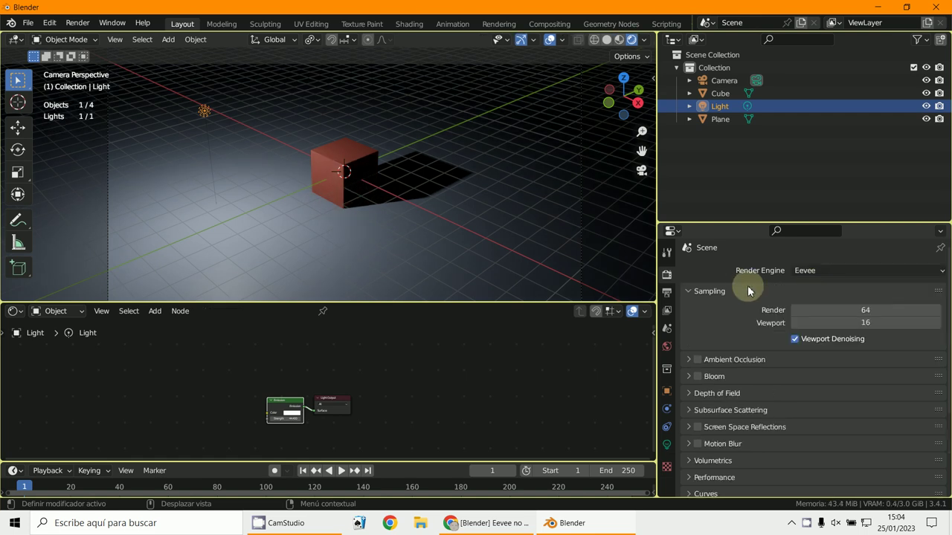
{"action": "scroll", "coordinate": [317, 217], "scroll_direction": "up", "scroll_amount": 1}
{"action": "scroll", "coordinate": [355, 438], "scroll_direction": "up", "scroll_amount": 1}
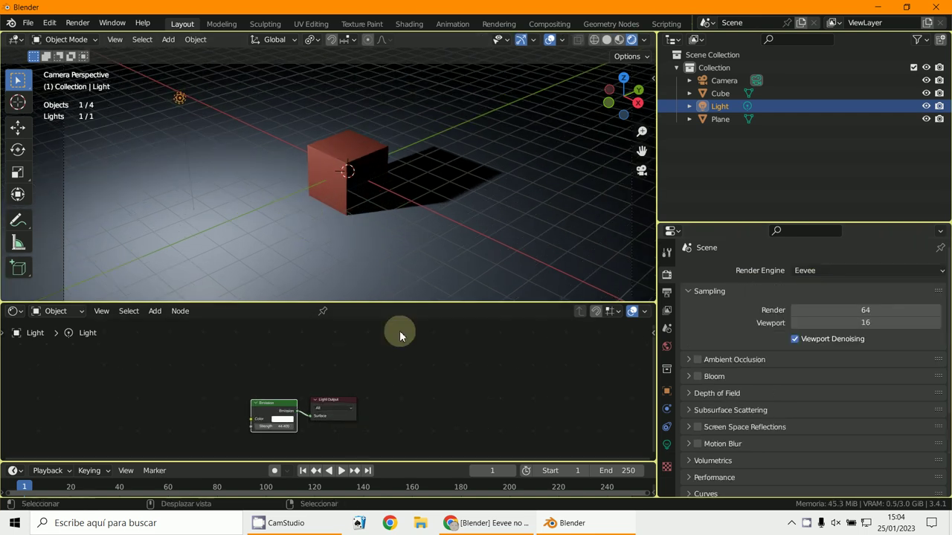
{"action": "scroll", "coordinate": [399, 402], "scroll_direction": "up", "scroll_amount": 1}
{"action": "middle_click_drag", "start_coordinate": [399, 402], "coordinate": [403, 442]}
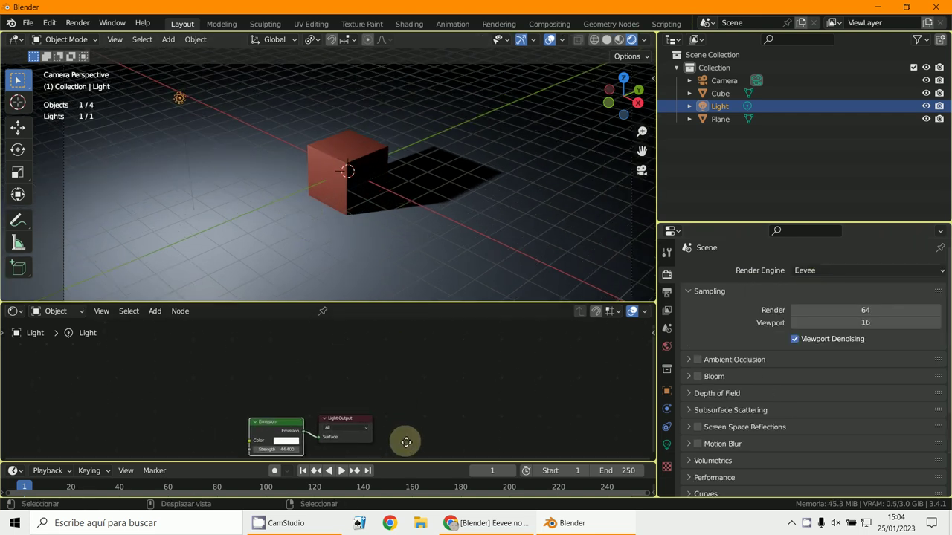
{"action": "scroll", "coordinate": [393, 397], "scroll_direction": "down", "scroll_amount": 1}
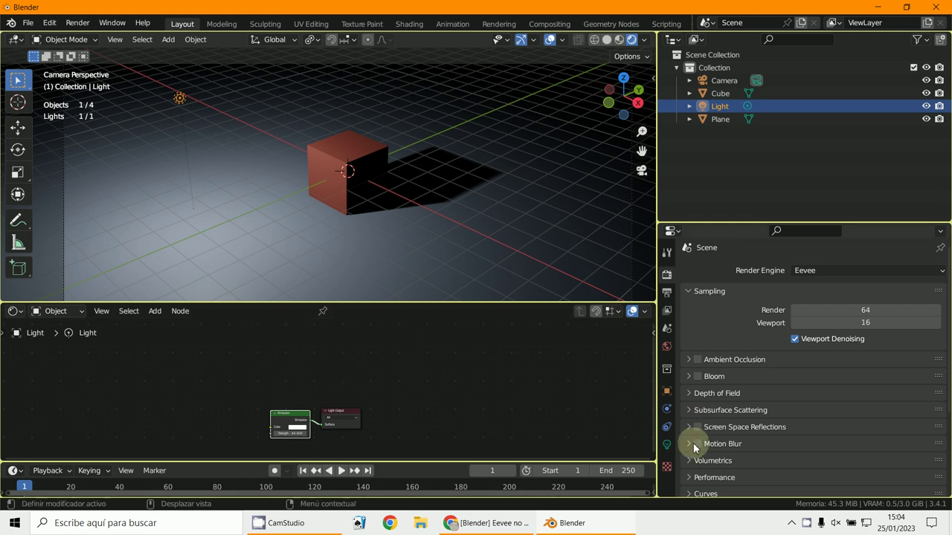
Try the point light's power at 1000 W and at 10000 W in Eevee.
{"action": "left_click", "coordinate": [667, 444]}
{"action": "left_click", "coordinate": [856, 359]}
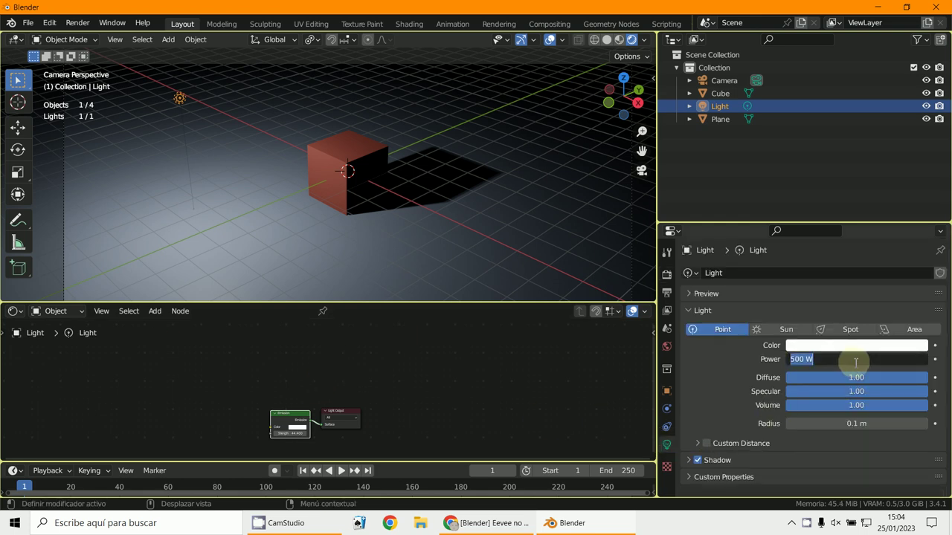
{"action": "type", "text": "1000"}
{"action": "key", "text": "Return"}
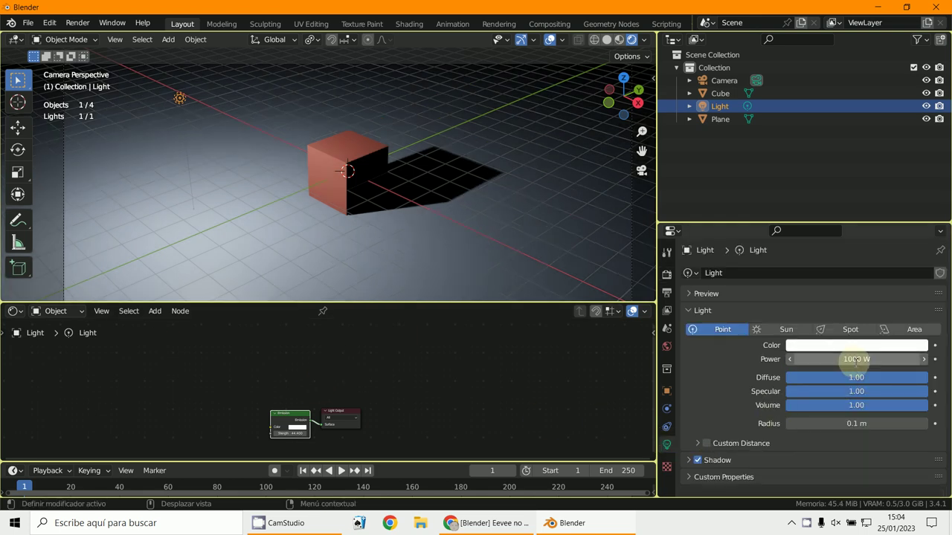
{"action": "left_click", "coordinate": [886, 354]}
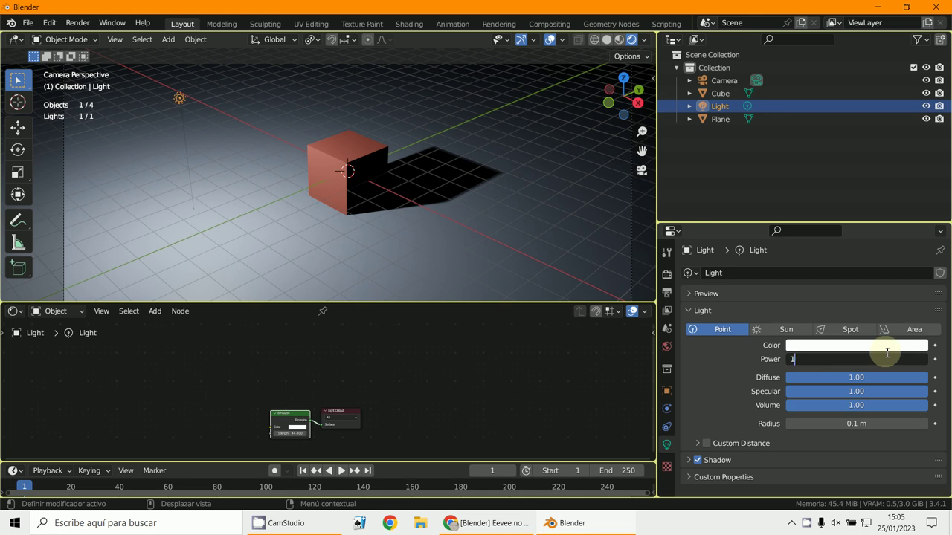
{"action": "type", "text": "10000"}
{"action": "key", "text": "Return"}
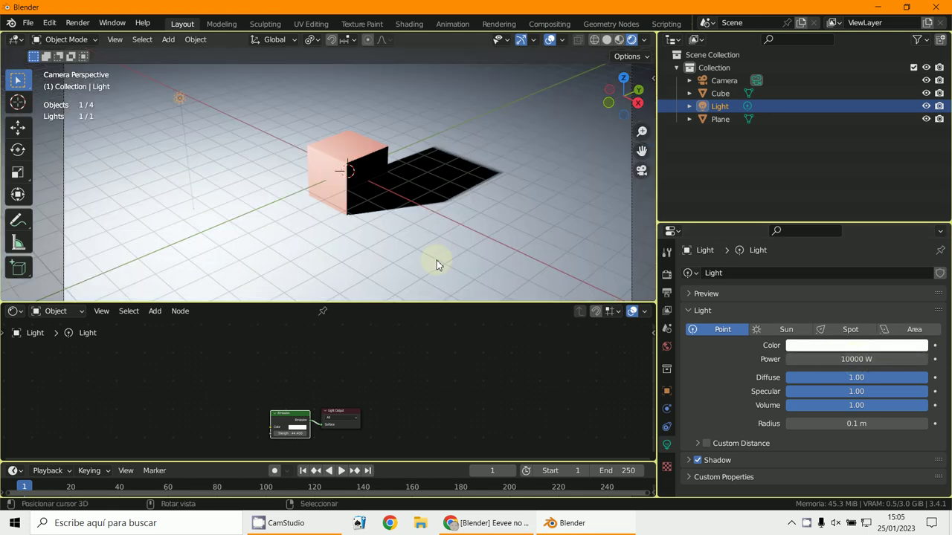
Set the point light's power back to 500 W.
{"action": "left_click_drag", "start_coordinate": [825, 359], "coordinate": [740, 365]}
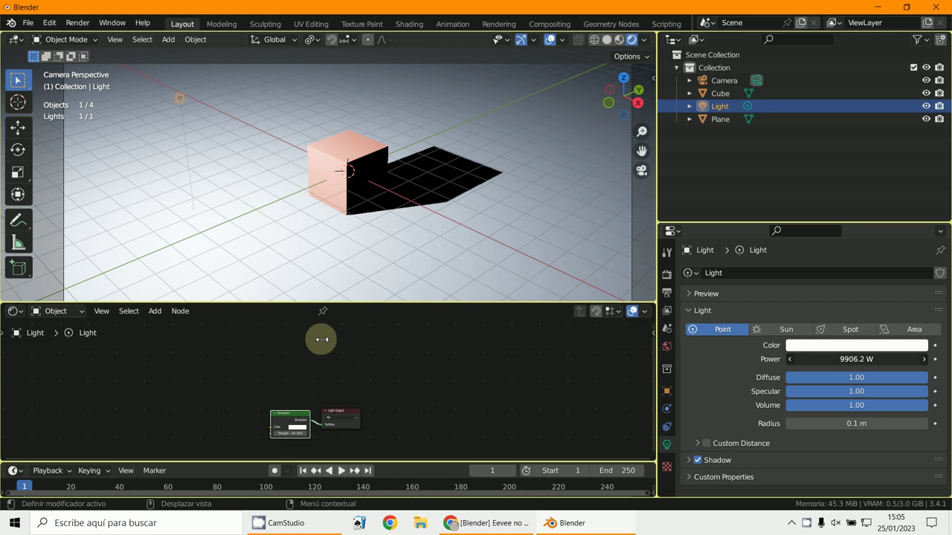
{"action": "left_click", "coordinate": [869, 363]}
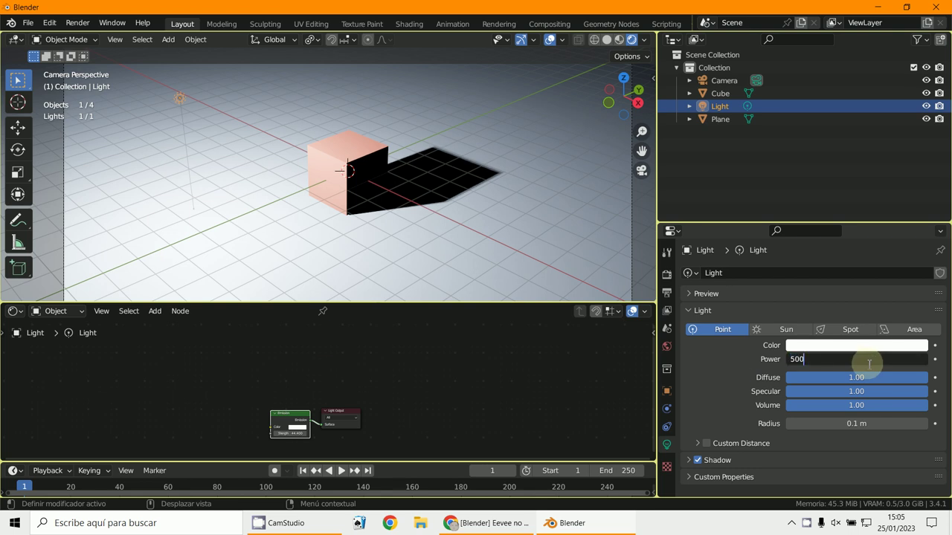
{"action": "type", "text": "500"}
{"action": "key", "text": "Return"}
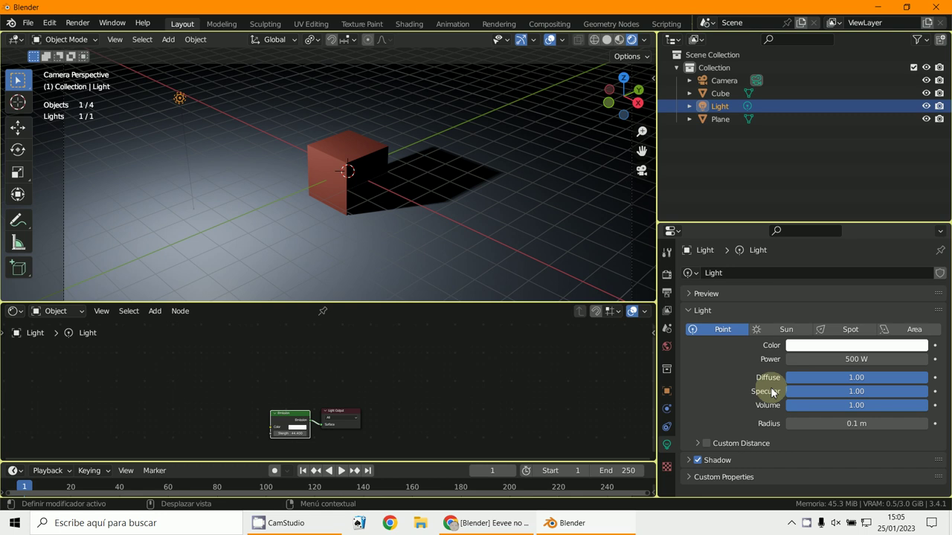
Set the point light's power to 5000 W and try moving it around the cube to check the shadow.
{"action": "left_click", "coordinate": [832, 362]}
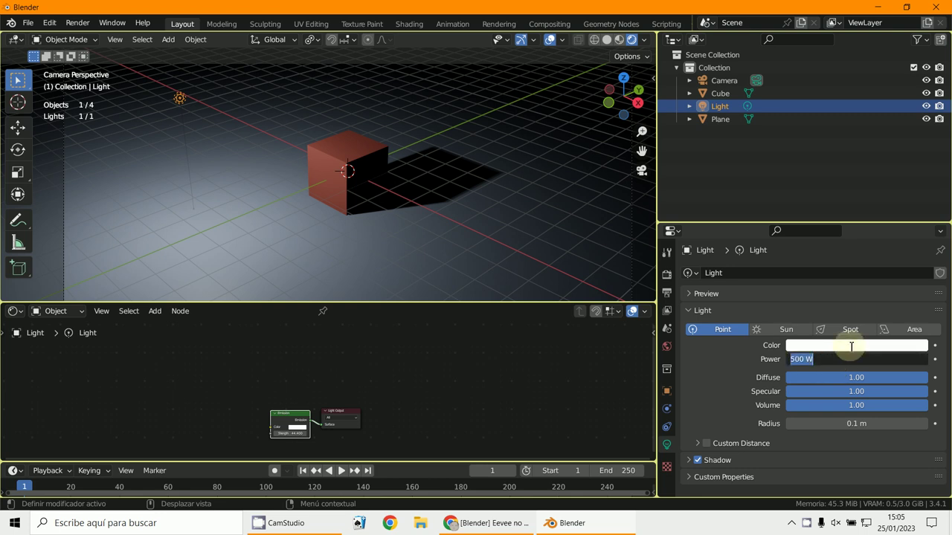
{"action": "type", "text": "5000"}
{"action": "key", "text": "Return"}
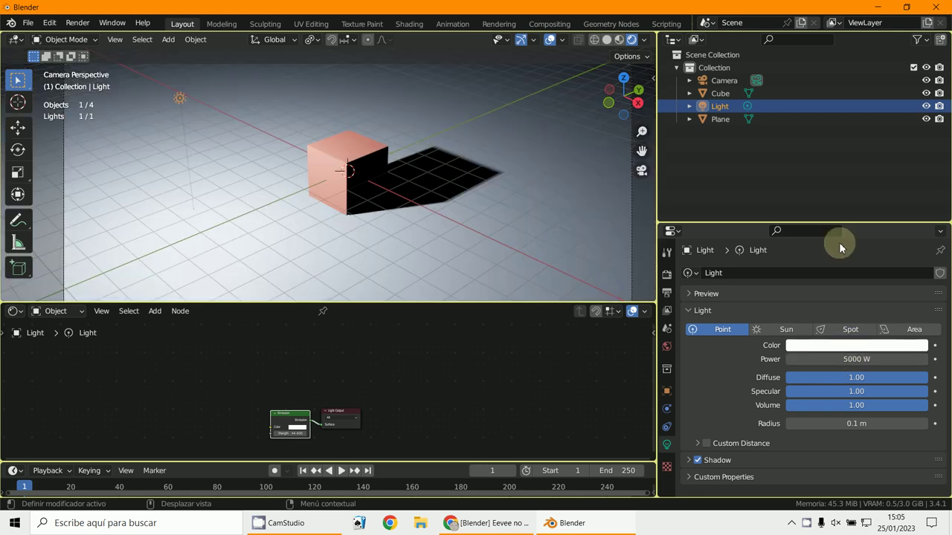
{"action": "key", "text": "g"}
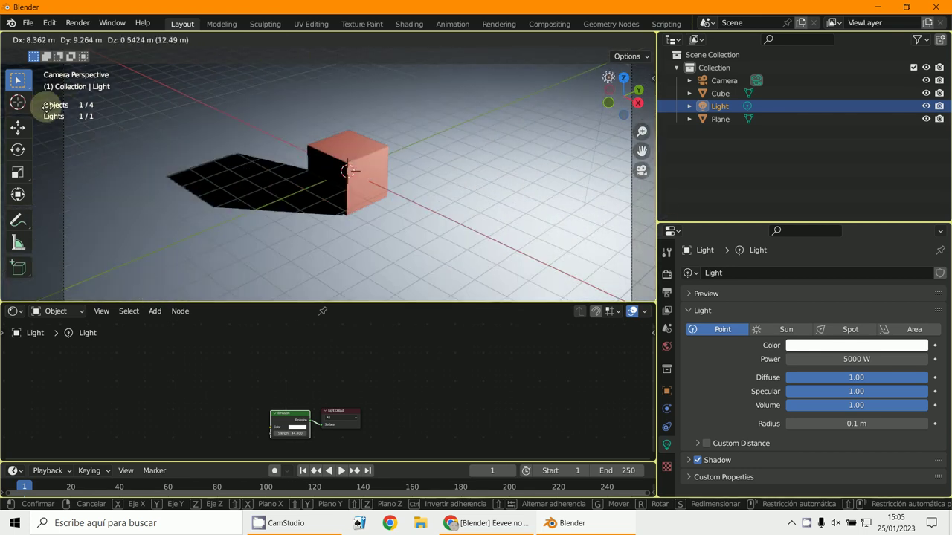
{"action": "left_click", "coordinate": [56, 143]}
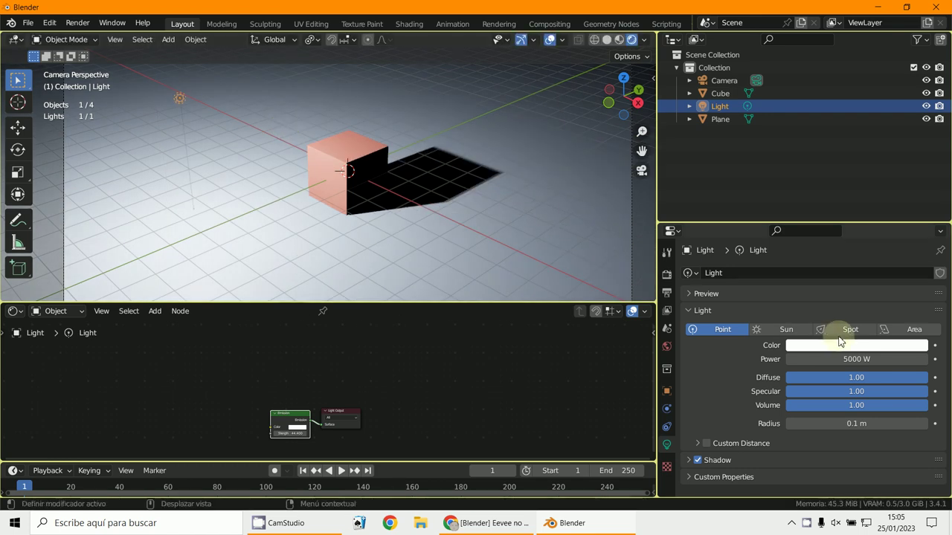
Change the light's type to Sun and set its strength to 2.
{"action": "left_click", "coordinate": [786, 330]}
{"action": "left_click", "coordinate": [858, 360]}
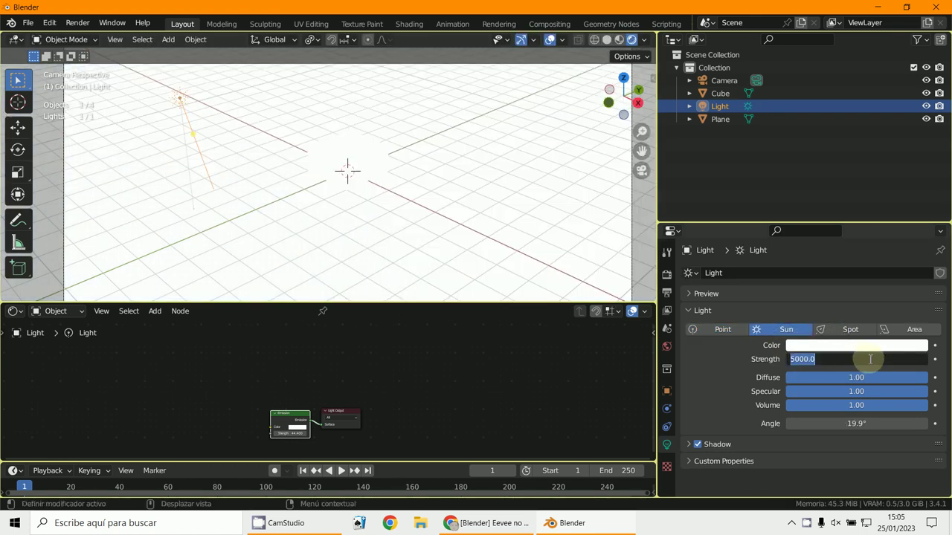
{"action": "type", "text": "2"}
{"action": "key", "text": "Return"}
{"action": "scroll", "coordinate": [641, 225], "scroll_direction": "down", "scroll_amount": 3}
{"action": "scroll", "coordinate": [631, 230], "scroll_direction": "up", "scroll_amount": 4}
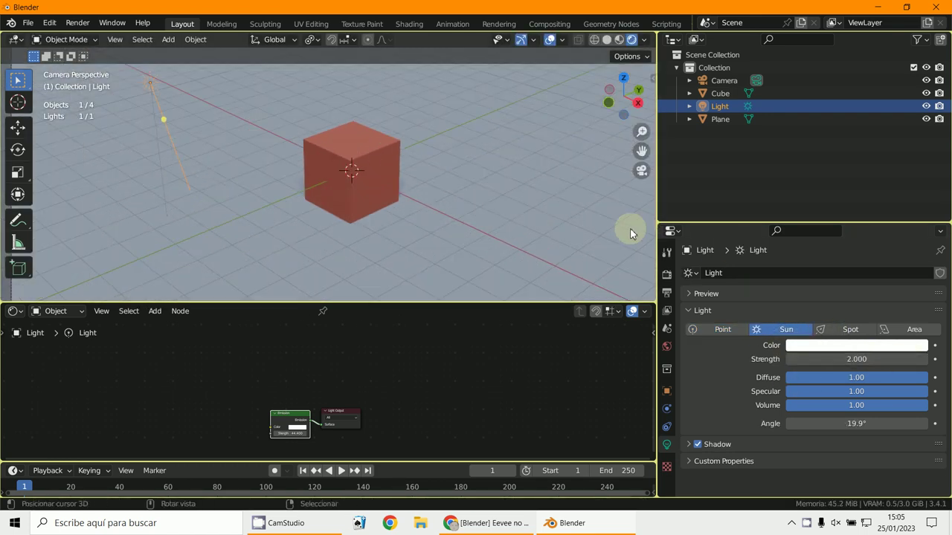
Delete the ground plane and change the light's type to Spot.
{"action": "left_click", "coordinate": [486, 198]}
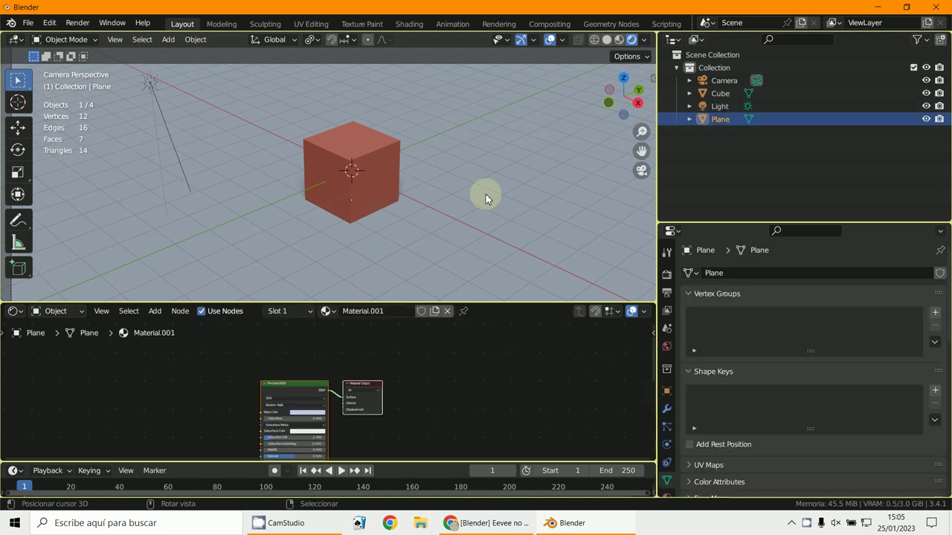
{"action": "key", "text": "Delete"}
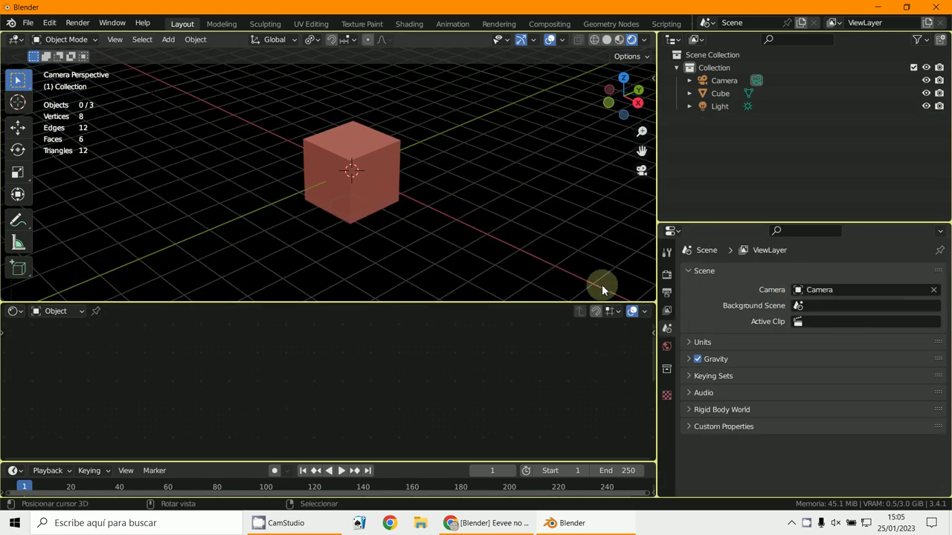
{"action": "left_click", "coordinate": [720, 106]}
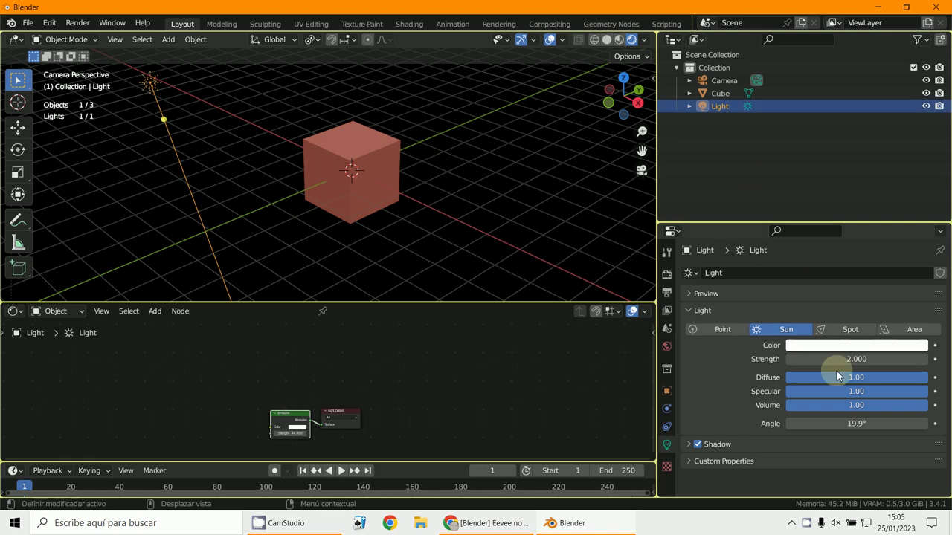
{"action": "left_click", "coordinate": [849, 330]}
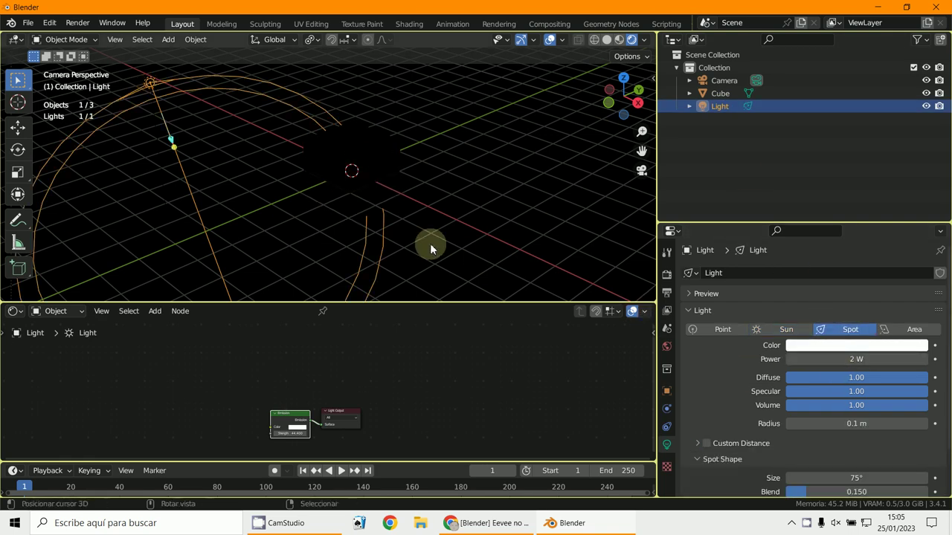
{"action": "key", "text": "KP_Decimal"}
{"action": "key", "text": "KP_3"}
{"action": "key", "text": "KP_5"}
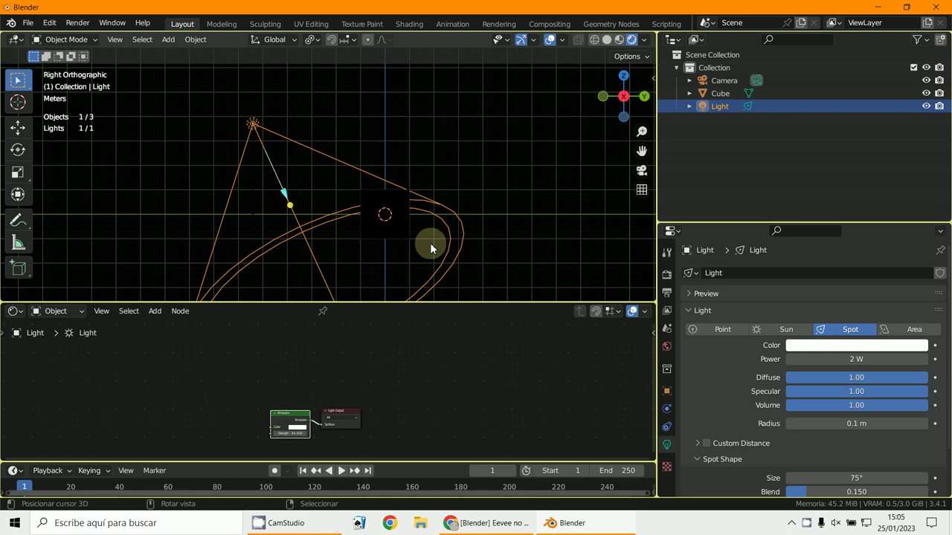
{"action": "middle_click_drag", "start_coordinate": [430, 247], "coordinate": [431, 255]}
Undo the change to Spot and the deletion of the ground plane.
{"action": "key", "text": "ctrl+z"}
{"action": "key", "text": "ctrl+z"}
{"action": "key", "text": "ctrl+z"}
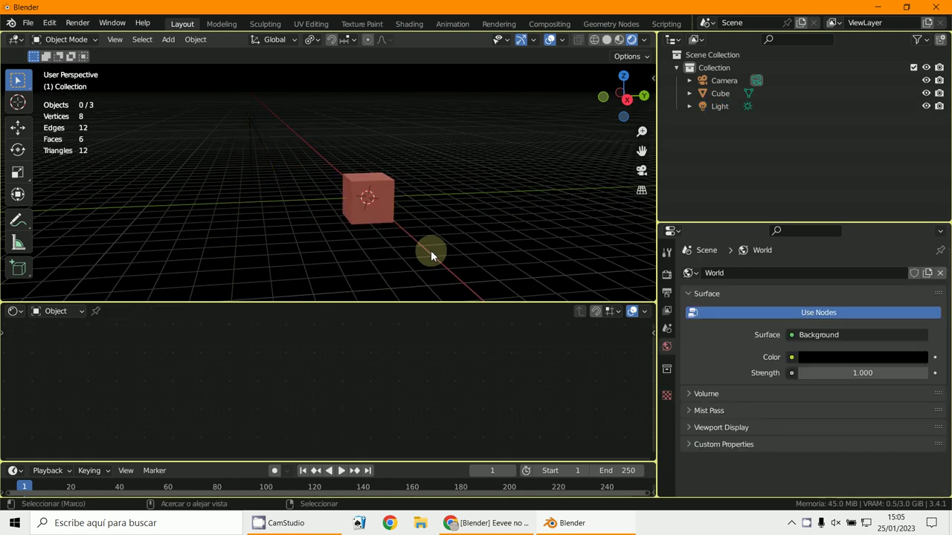
{"action": "middle_click_drag", "start_coordinate": [433, 252], "coordinate": [483, 257]}
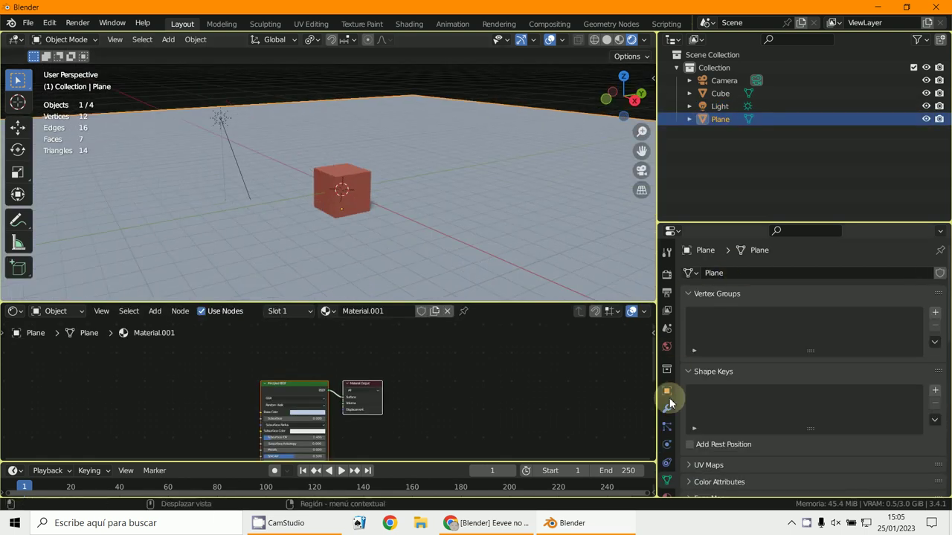
Change the light's type to Spot with the ground plane in the scene.
{"action": "left_click", "coordinate": [721, 108]}
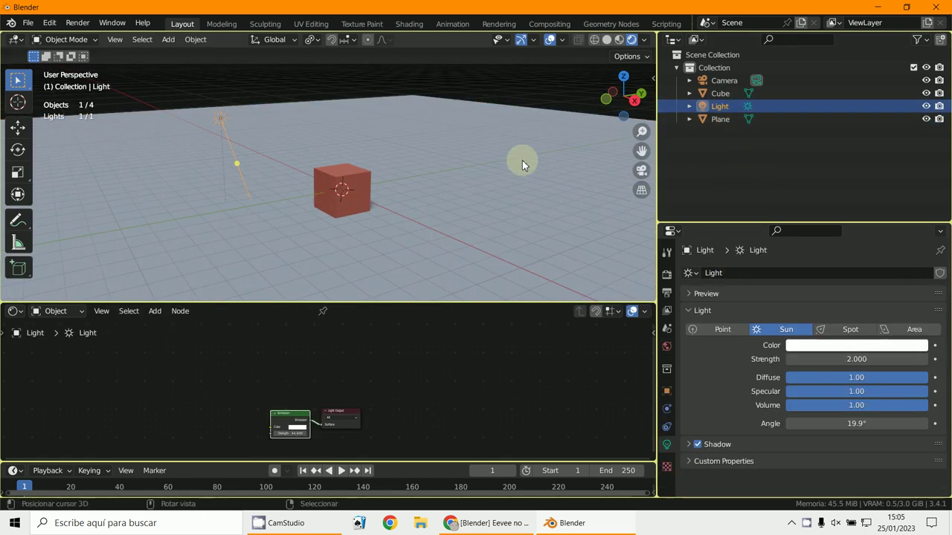
{"action": "key", "text": "KP_0"}
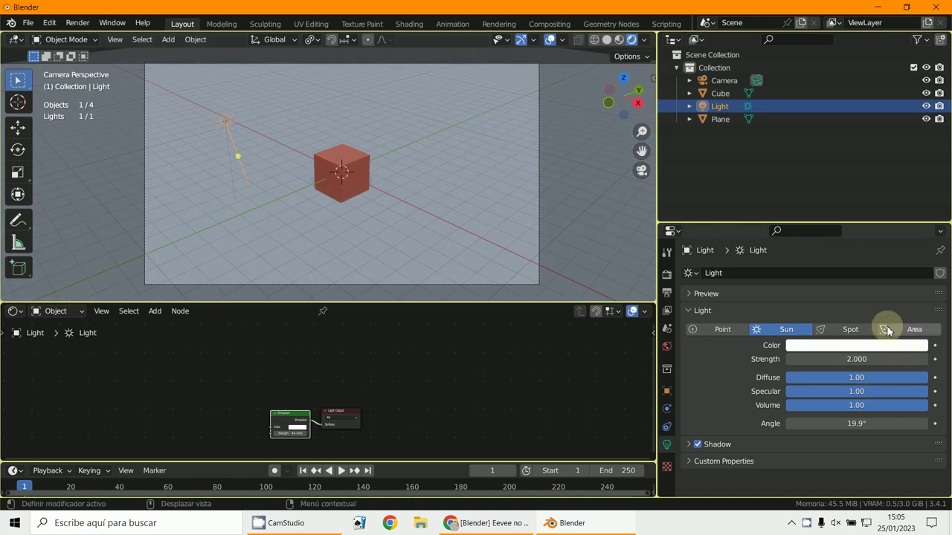
{"action": "left_click", "coordinate": [851, 329]}
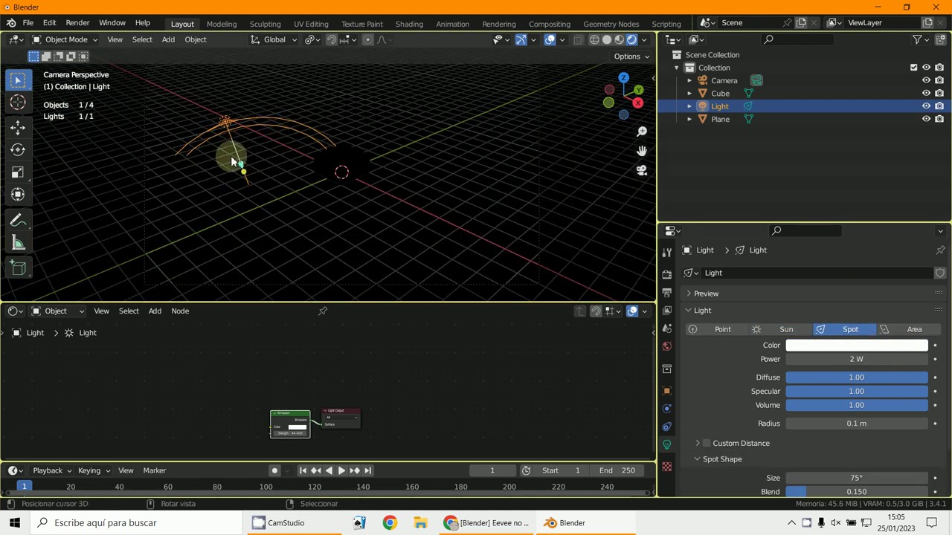
Move the spot light slightly up and toward the cube in side view, and scale it up.
{"action": "key", "text": "KP_3"}
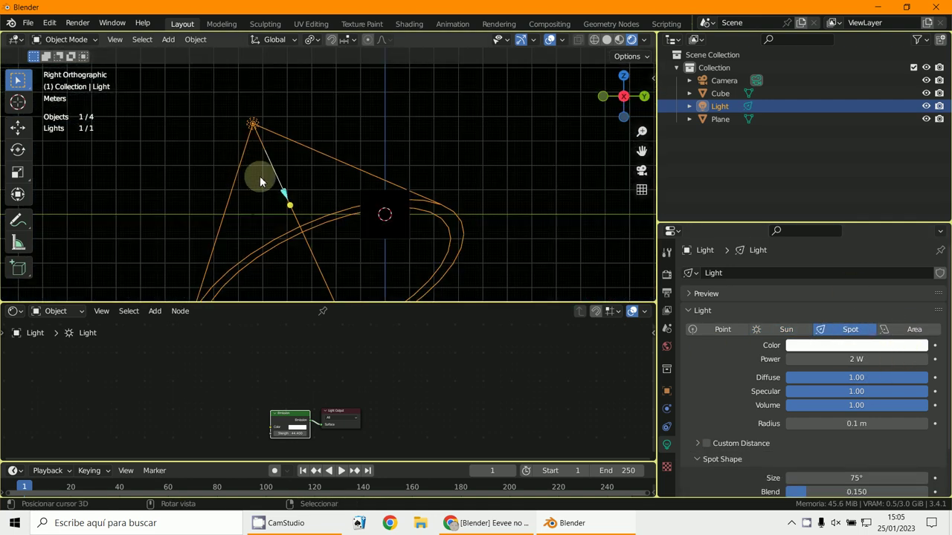
{"action": "key", "text": "g"}
{"action": "left_click", "coordinate": [293, 155]}
{"action": "key", "text": "s"}
{"action": "left_click", "coordinate": [378, 237]}
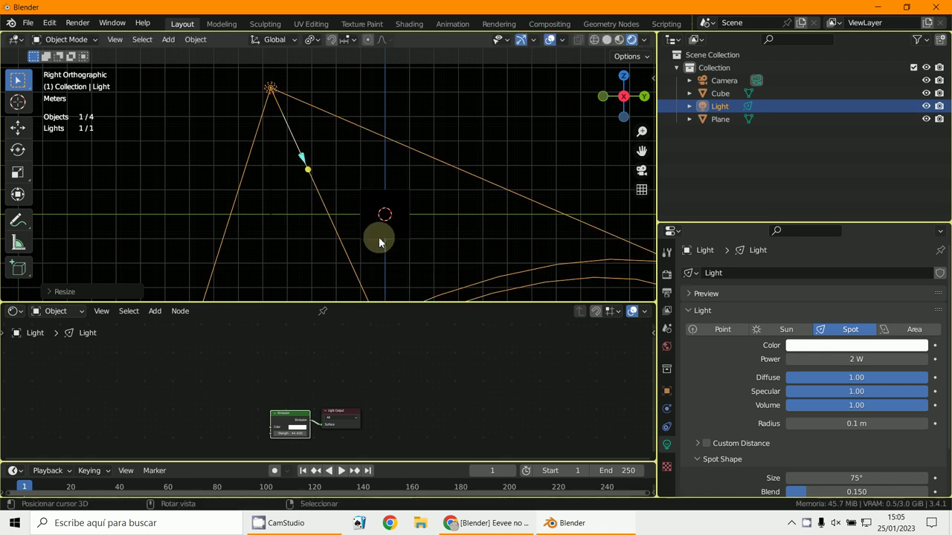
Shift the spot light horizontally along positive X in top view, bringing it nearer the camera.
{"action": "key", "text": "KP_7"}
{"action": "key", "text": "g"}
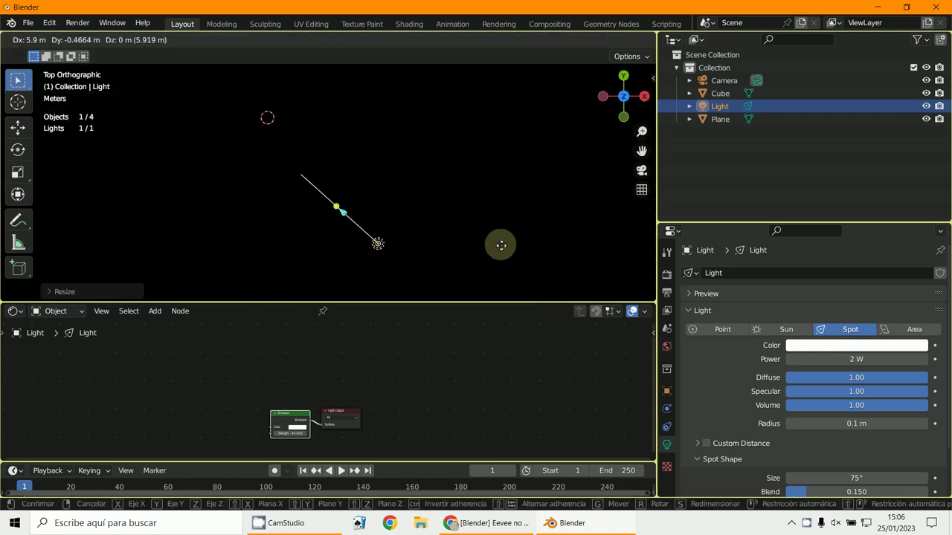
{"action": "left_click", "coordinate": [495, 221]}
{"action": "middle_click_drag", "start_coordinate": [495, 221], "coordinate": [416, 215]}
{"action": "key", "text": "KP_0"}
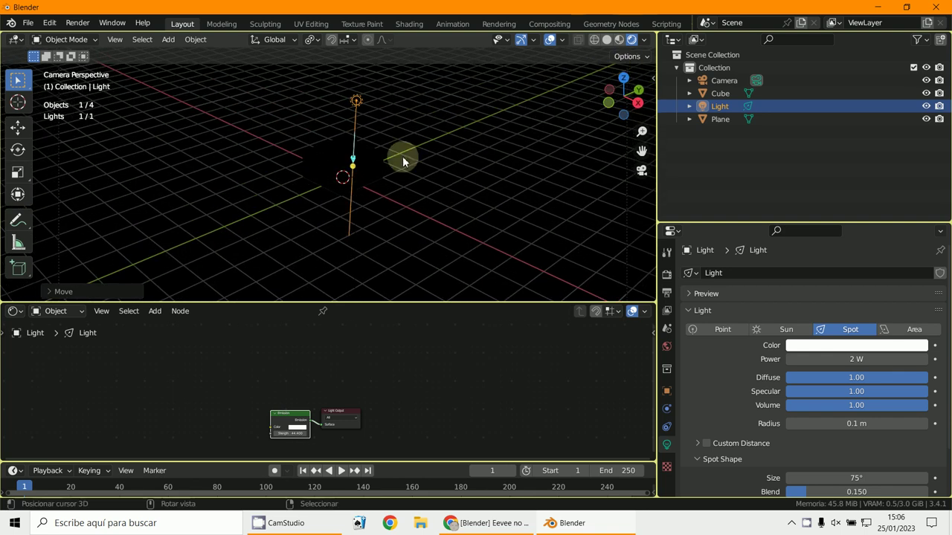
Raise the spot light higher above the cube.
{"action": "key", "text": "g"}
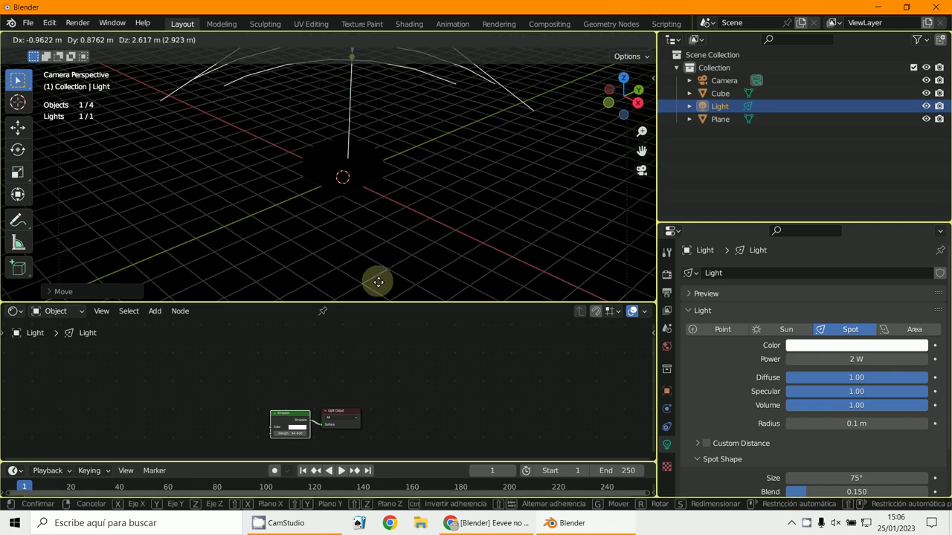
{"action": "left_click", "coordinate": [360, 219]}
{"action": "middle_click_drag", "start_coordinate": [360, 218], "coordinate": [371, 264]}
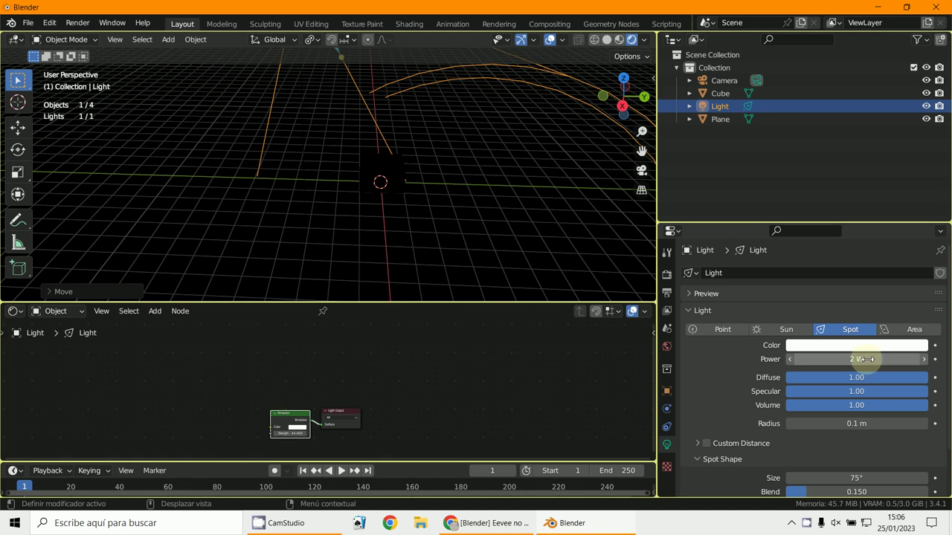
Set the spot light's power to 1000 W and check the lit area around the cube.
{"action": "left_click", "coordinate": [842, 360]}
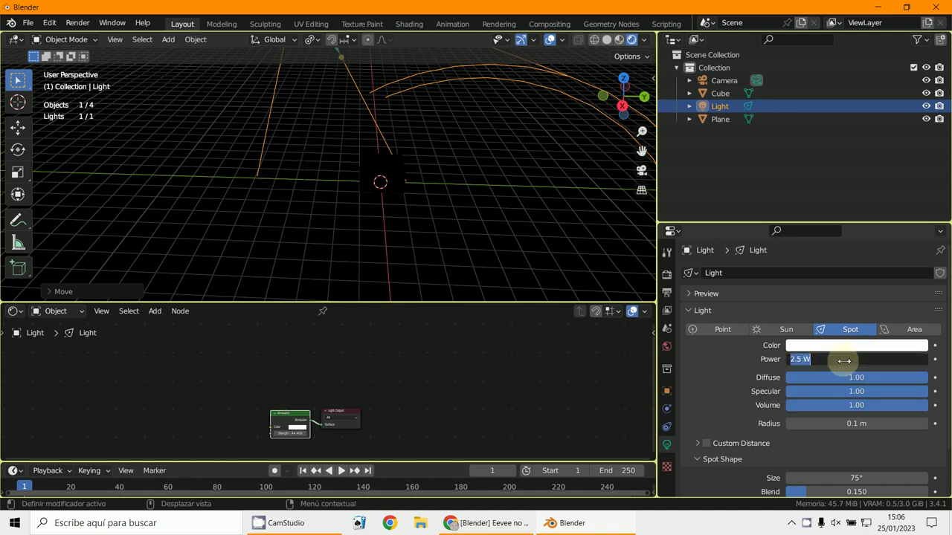
{"action": "type", "text": "1000"}
{"action": "key", "text": "Return"}
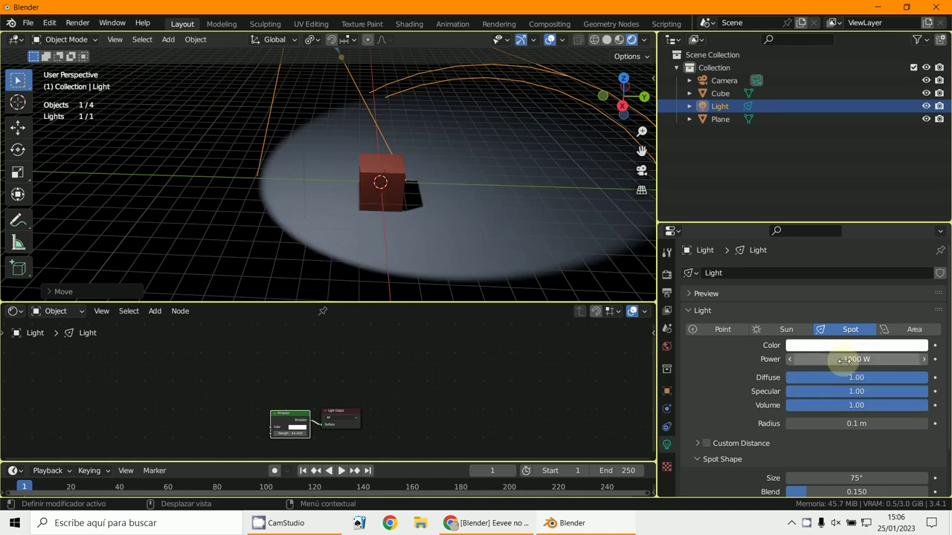
{"action": "middle_click_drag", "start_coordinate": [616, 296], "coordinate": [545, 296]}
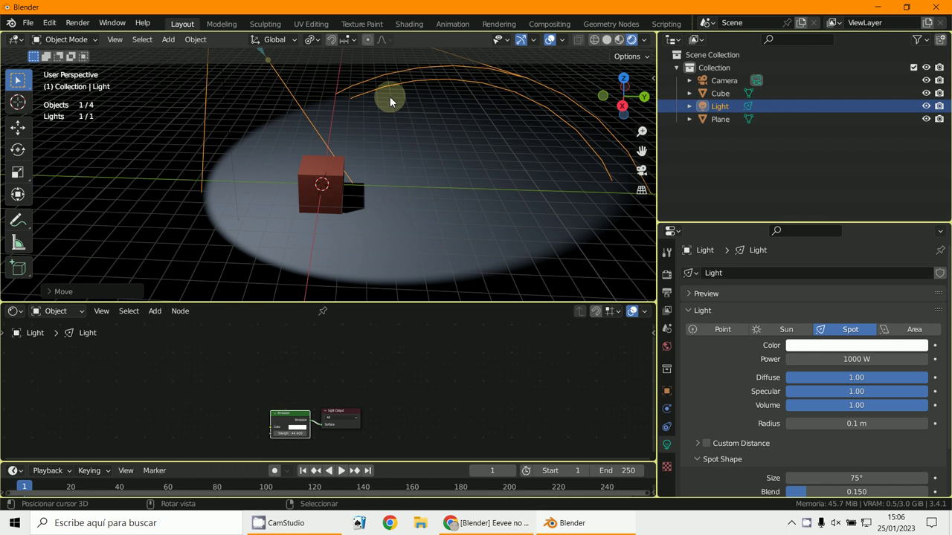
{"action": "middle_click_drag", "start_coordinate": [389, 96], "coordinate": [189, 155]}
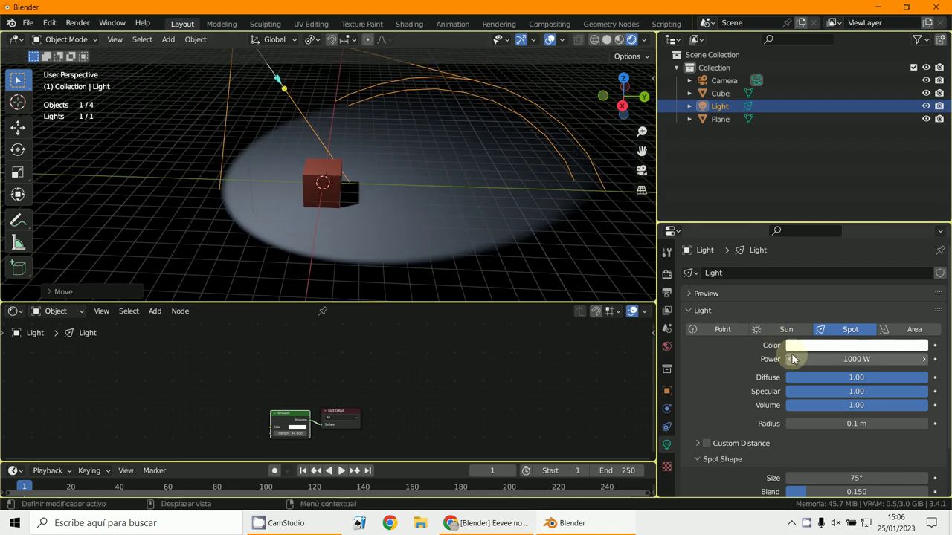
Reduce the spot's cone size to about 41.4° and set its blend to 0.
{"action": "scroll", "coordinate": [792, 375], "scroll_direction": "down", "scroll_amount": 2}
{"action": "left_click_drag", "start_coordinate": [847, 426], "coordinate": [673, 401]}
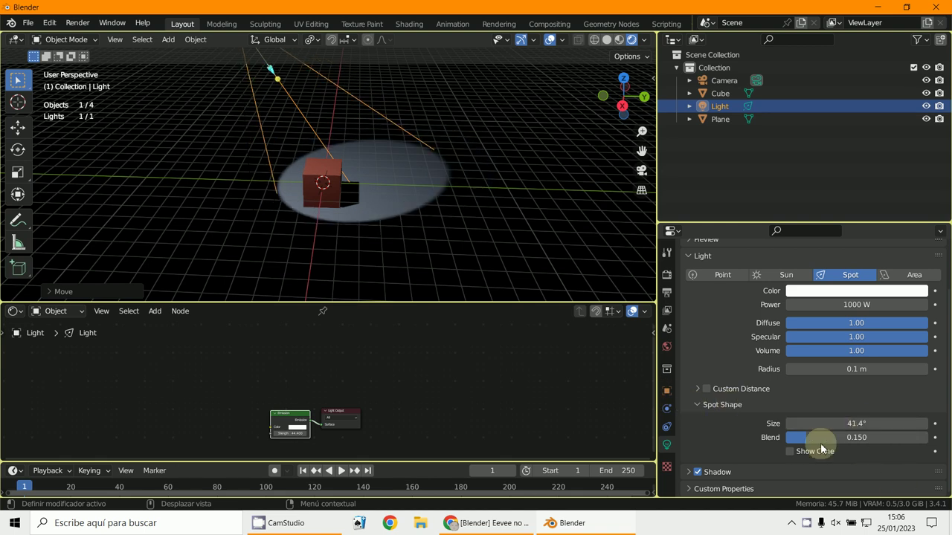
{"action": "left_click_drag", "start_coordinate": [820, 443], "coordinate": [673, 442]}
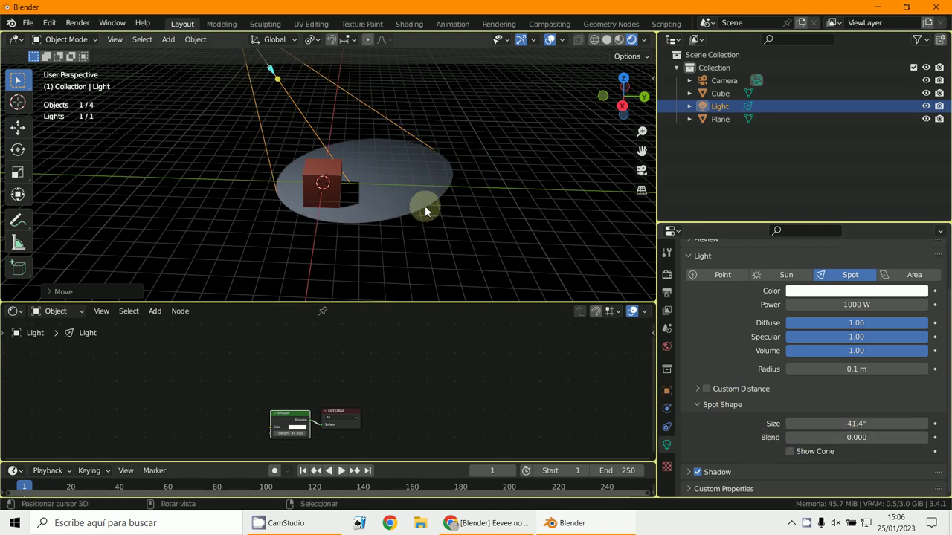
Soften the edge of the spot light's cone by setting its blend to about 0.201.
{"action": "scroll", "coordinate": [475, 232], "scroll_direction": "up", "scroll_amount": 2}
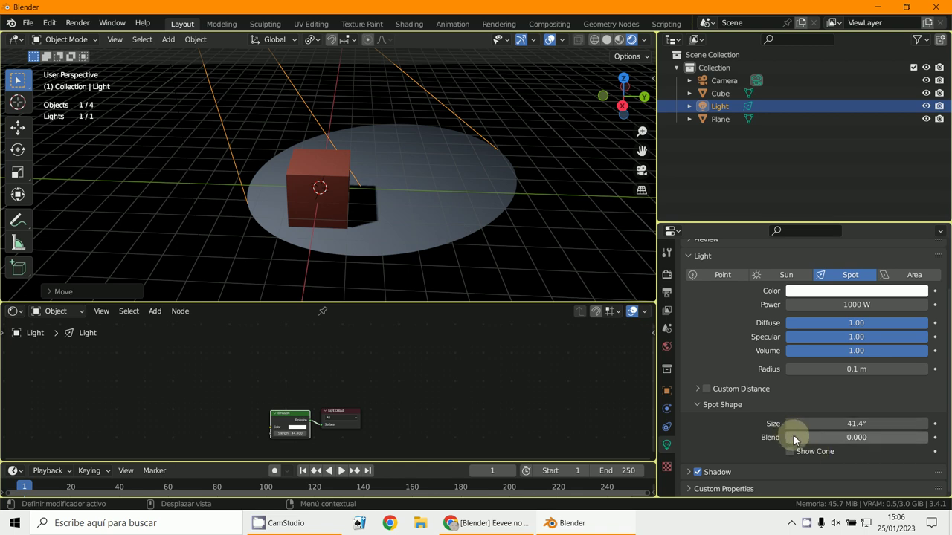
{"action": "left_click_drag", "start_coordinate": [791, 437], "coordinate": [926, 469]}
{"action": "left_click_drag", "start_coordinate": [30, 482], "coordinate": [824, 448]}
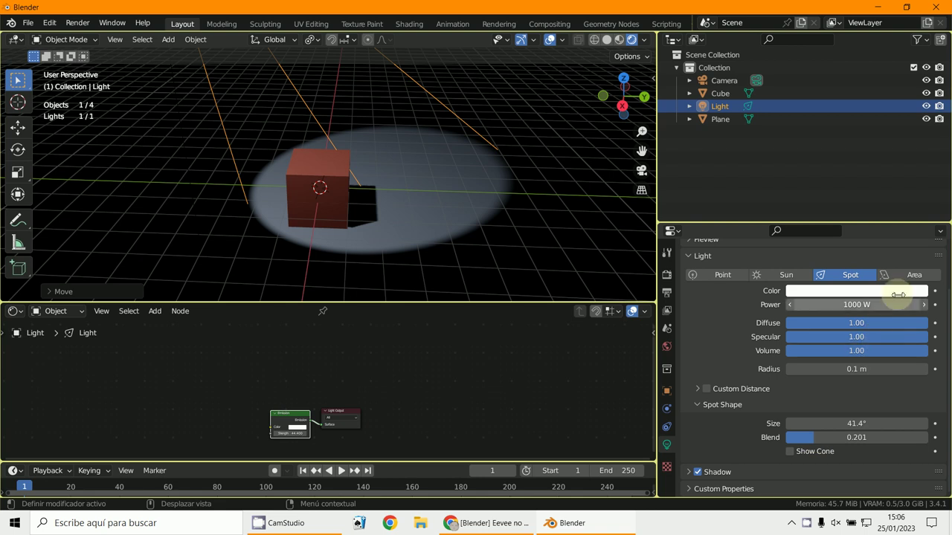
Change the light to an area light with 5000 W power and try moving it across the plane.
{"action": "left_click", "coordinate": [911, 275]}
{"action": "left_click_drag", "start_coordinate": [848, 351], "coordinate": [879, 348]}
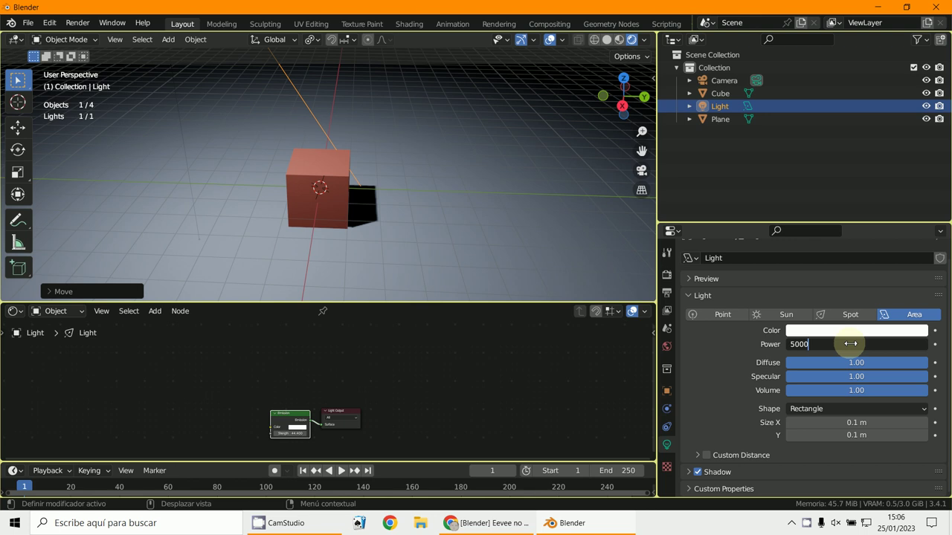
{"action": "key", "text": "Return"}
{"action": "scroll", "coordinate": [534, 218], "scroll_direction": "down", "scroll_amount": 5}
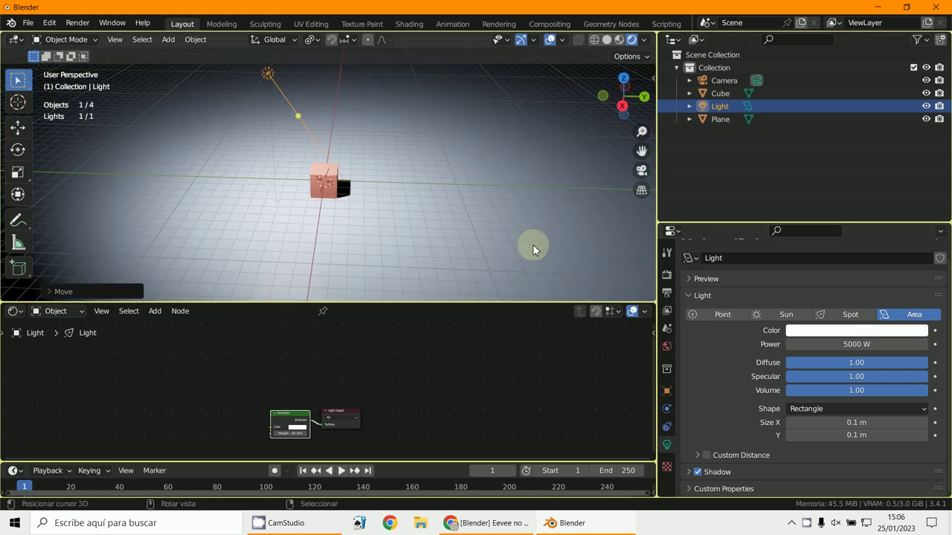
{"action": "key", "text": "g"}
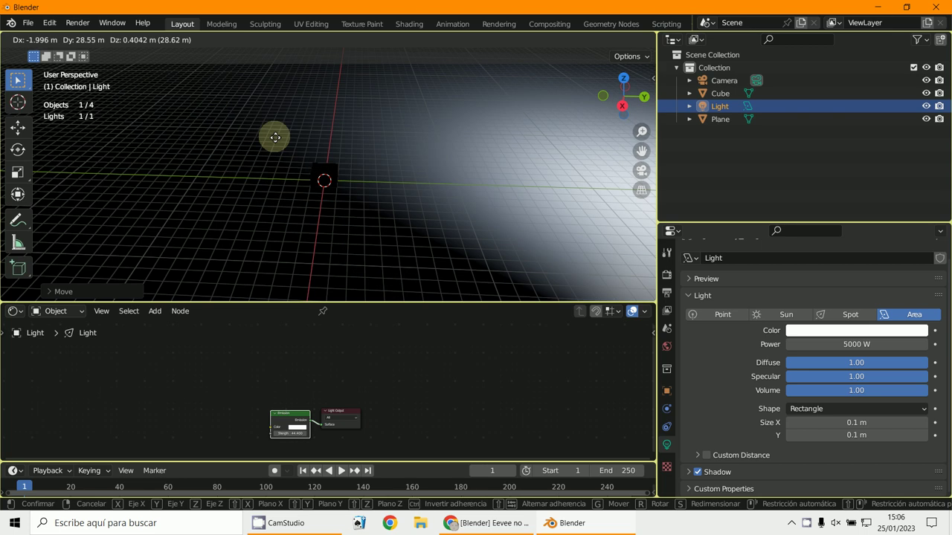
{"action": "left_click", "coordinate": [229, 285]}
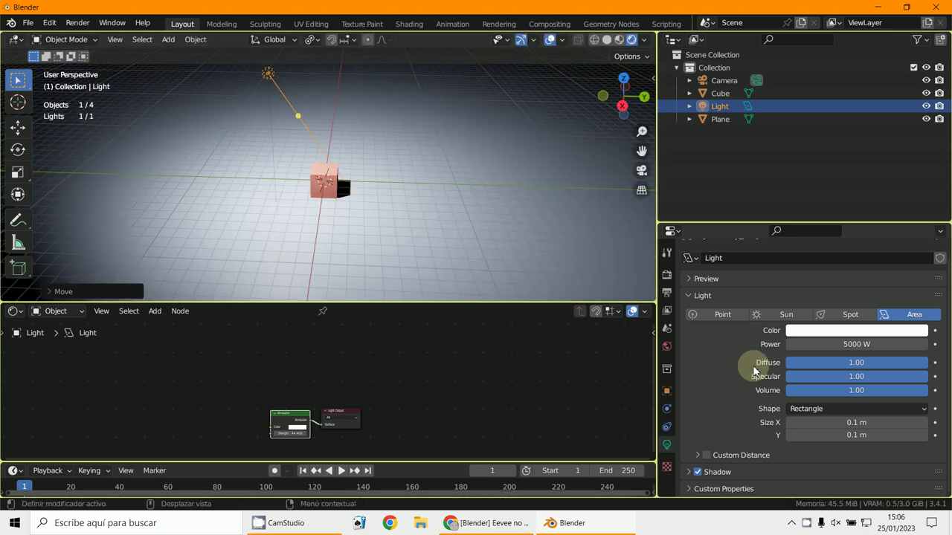
Change the light to a point light, set its power to 1000 W and inspect the lit area from above.
{"action": "left_click", "coordinate": [721, 316]}
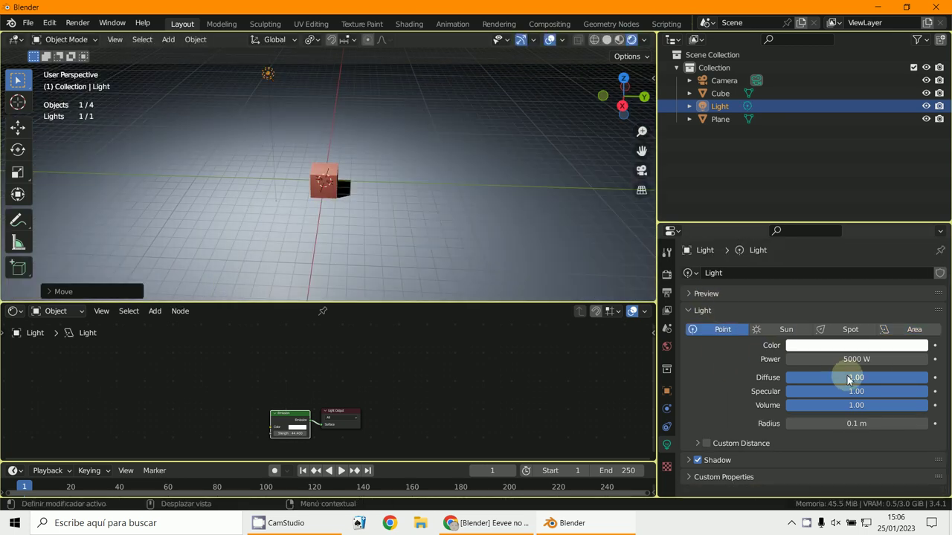
{"action": "left_click", "coordinate": [859, 361]}
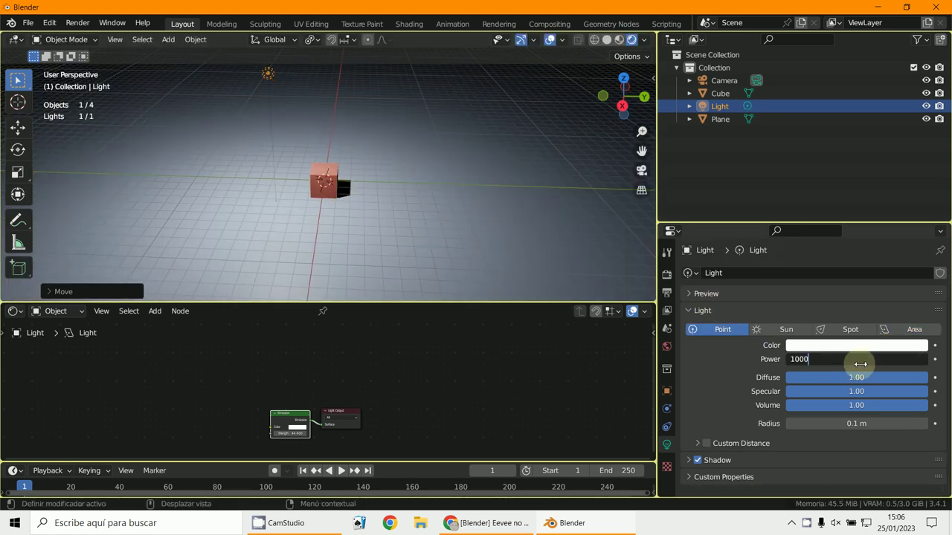
{"action": "key", "text": "Return"}
{"action": "middle_click_drag", "start_coordinate": [529, 228], "coordinate": [349, 177]}
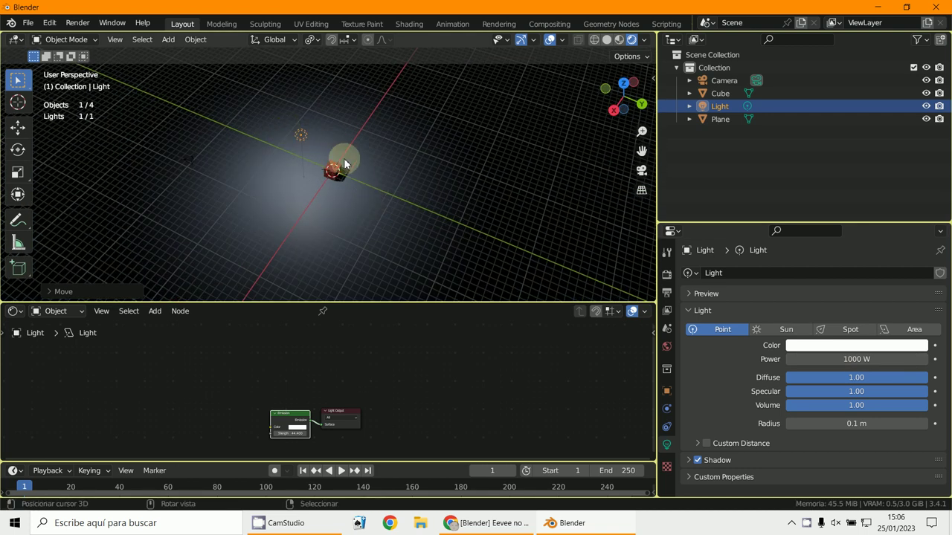
Switch the render engine to Cycles and look closer at the cube's lighting.
{"action": "left_click", "coordinate": [666, 273]}
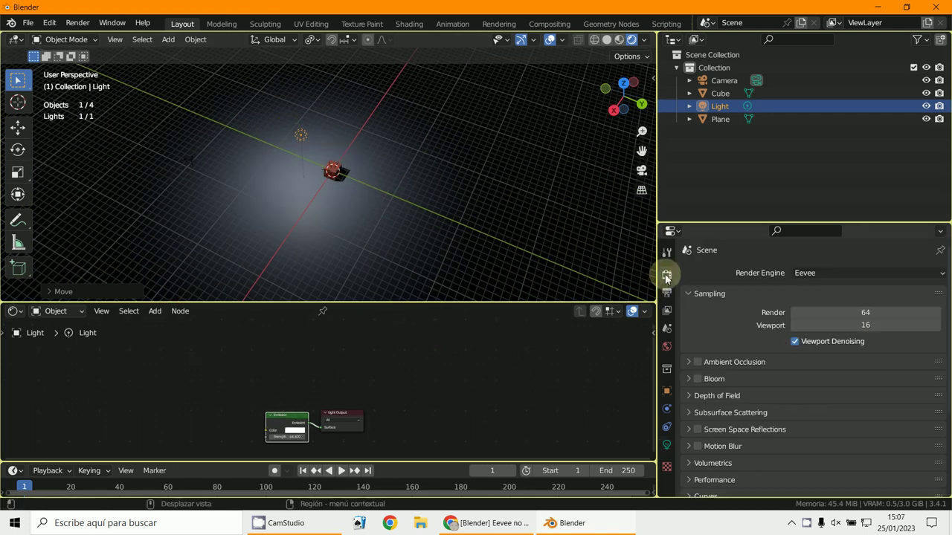
{"action": "left_click", "coordinate": [823, 276]}
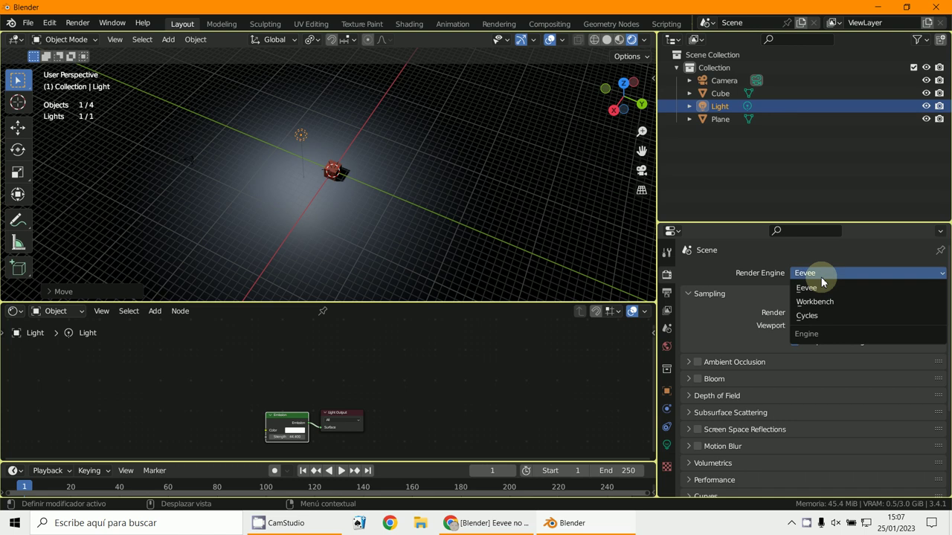
{"action": "left_click", "coordinate": [814, 316]}
{"action": "scroll", "coordinate": [472, 212], "scroll_direction": "up", "scroll_amount": 4}
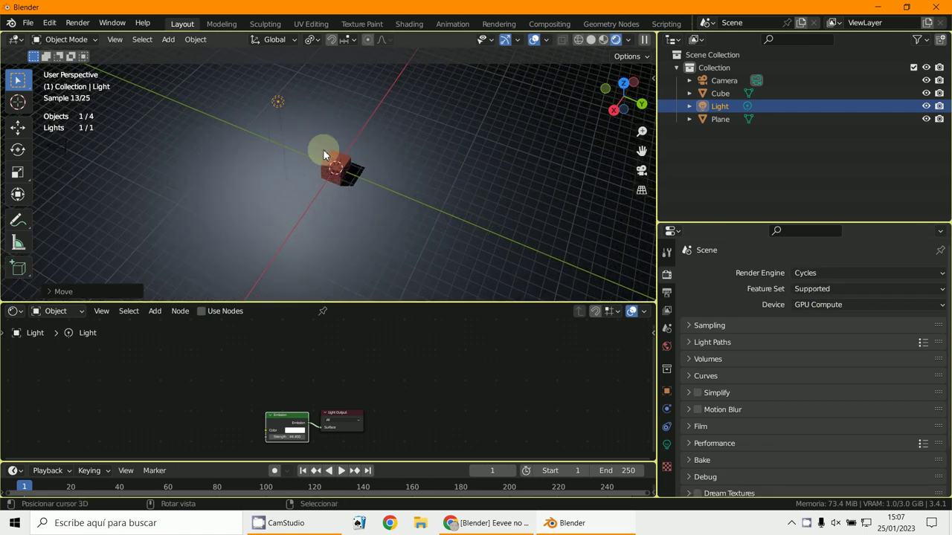
{"action": "scroll", "coordinate": [265, 369], "scroll_direction": "up", "scroll_amount": 2}
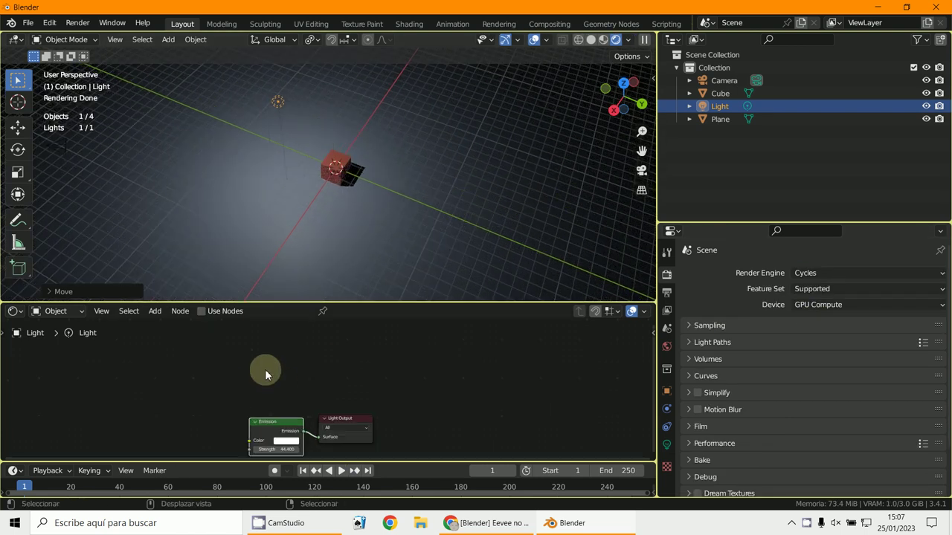
Enable nodes for the point light and set its Emission strength to 1.
{"action": "left_click", "coordinate": [203, 311]}
{"action": "middle_click_drag", "start_coordinate": [310, 409], "coordinate": [322, 372]}
{"action": "scroll", "coordinate": [312, 376], "scroll_direction": "up", "scroll_amount": 1}
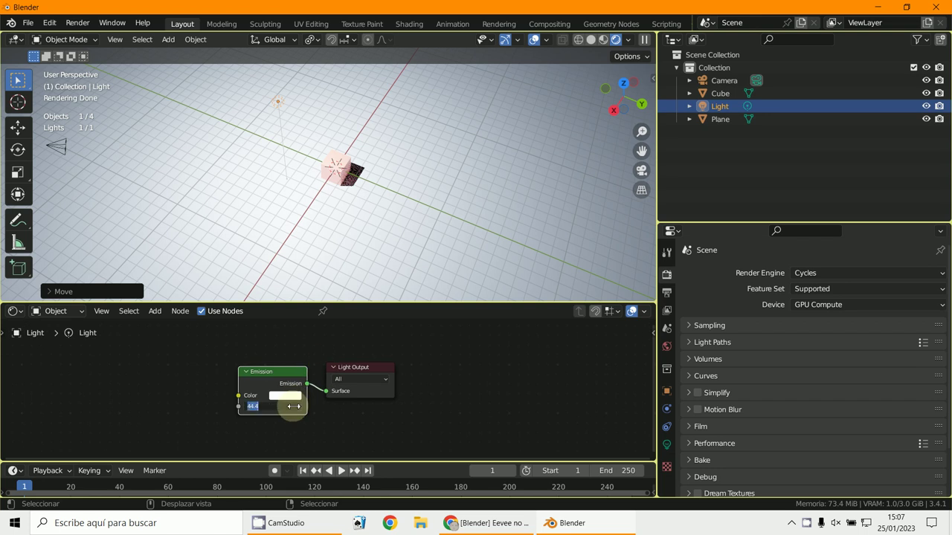
{"action": "key", "text": "Return"}
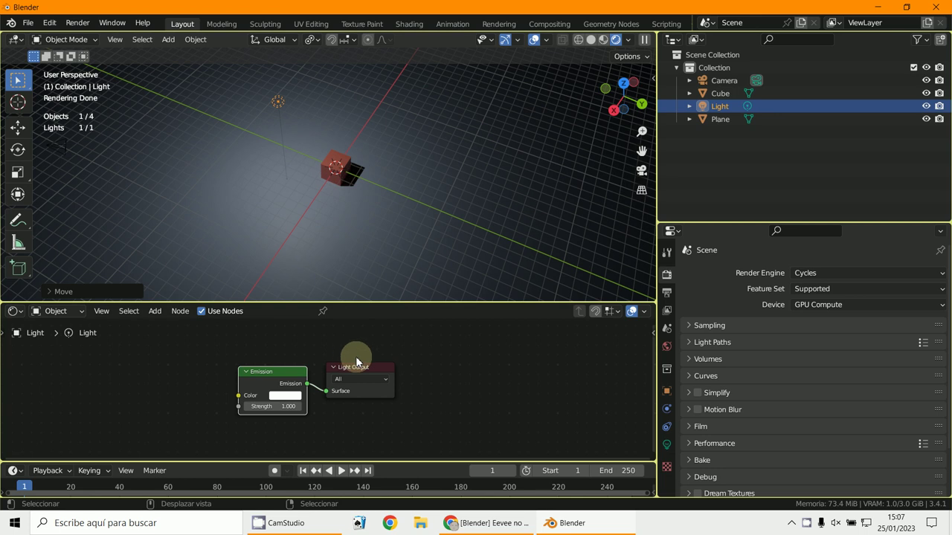
Show the point light's properties and compare its power setting with the emission strength under Nodes.
{"action": "left_click", "coordinate": [666, 445]}
{"action": "scroll", "coordinate": [725, 441], "scroll_direction": "down", "scroll_amount": 2}
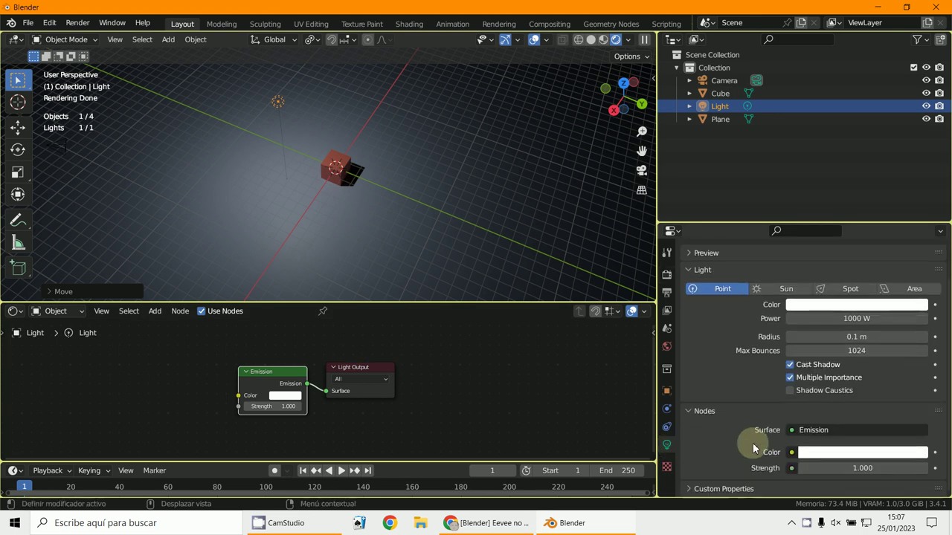
{"action": "scroll", "coordinate": [726, 413], "scroll_direction": "up", "scroll_amount": 2}
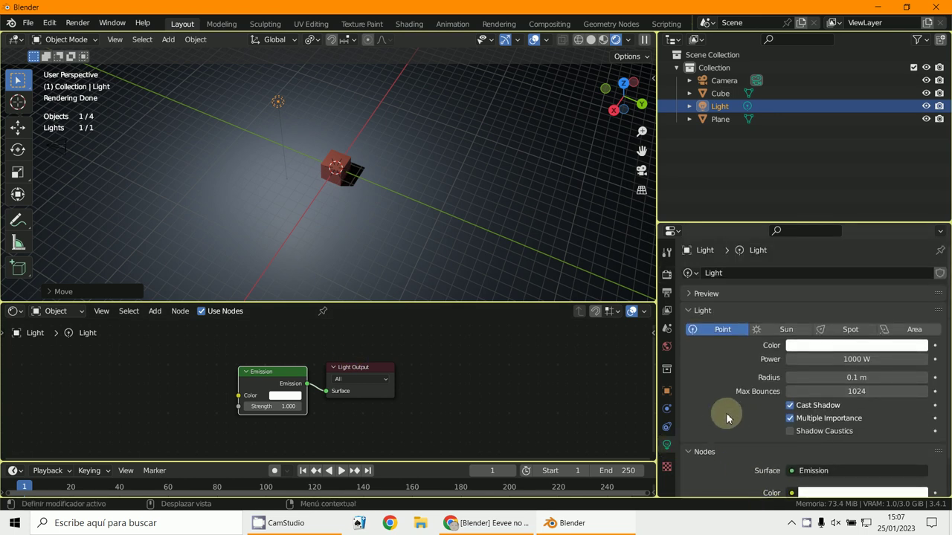